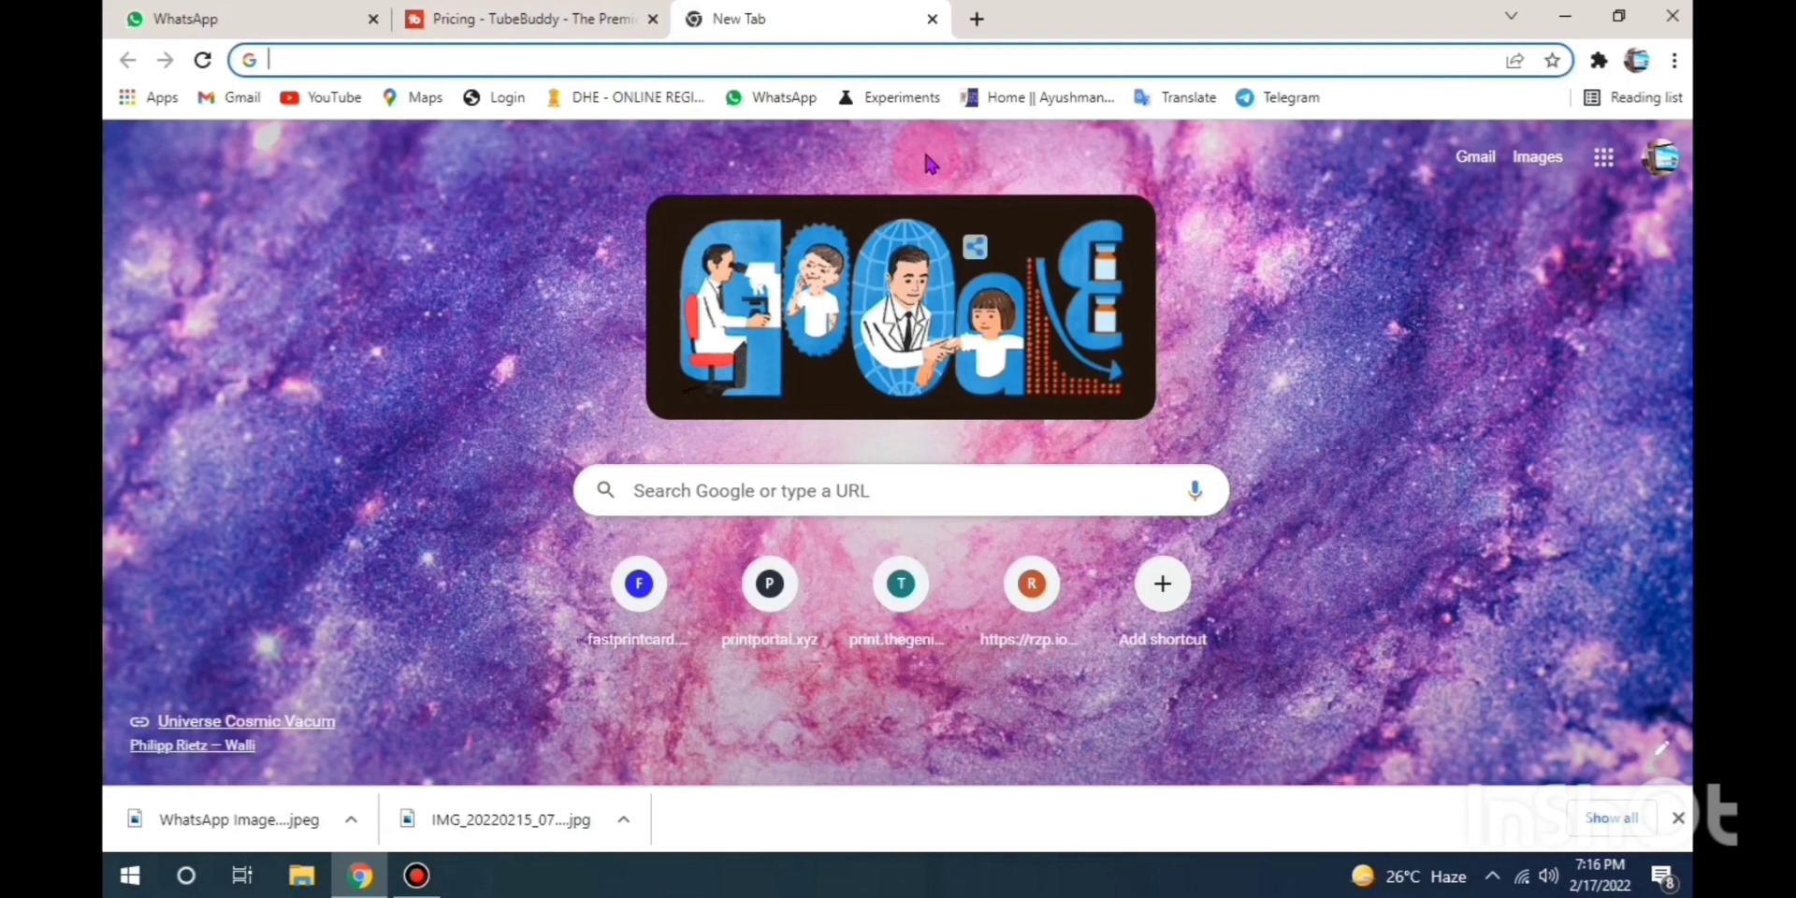
# - Search Google for 'login manager' from a new Chrome tab's address bar
pyautogui.write('login manager')
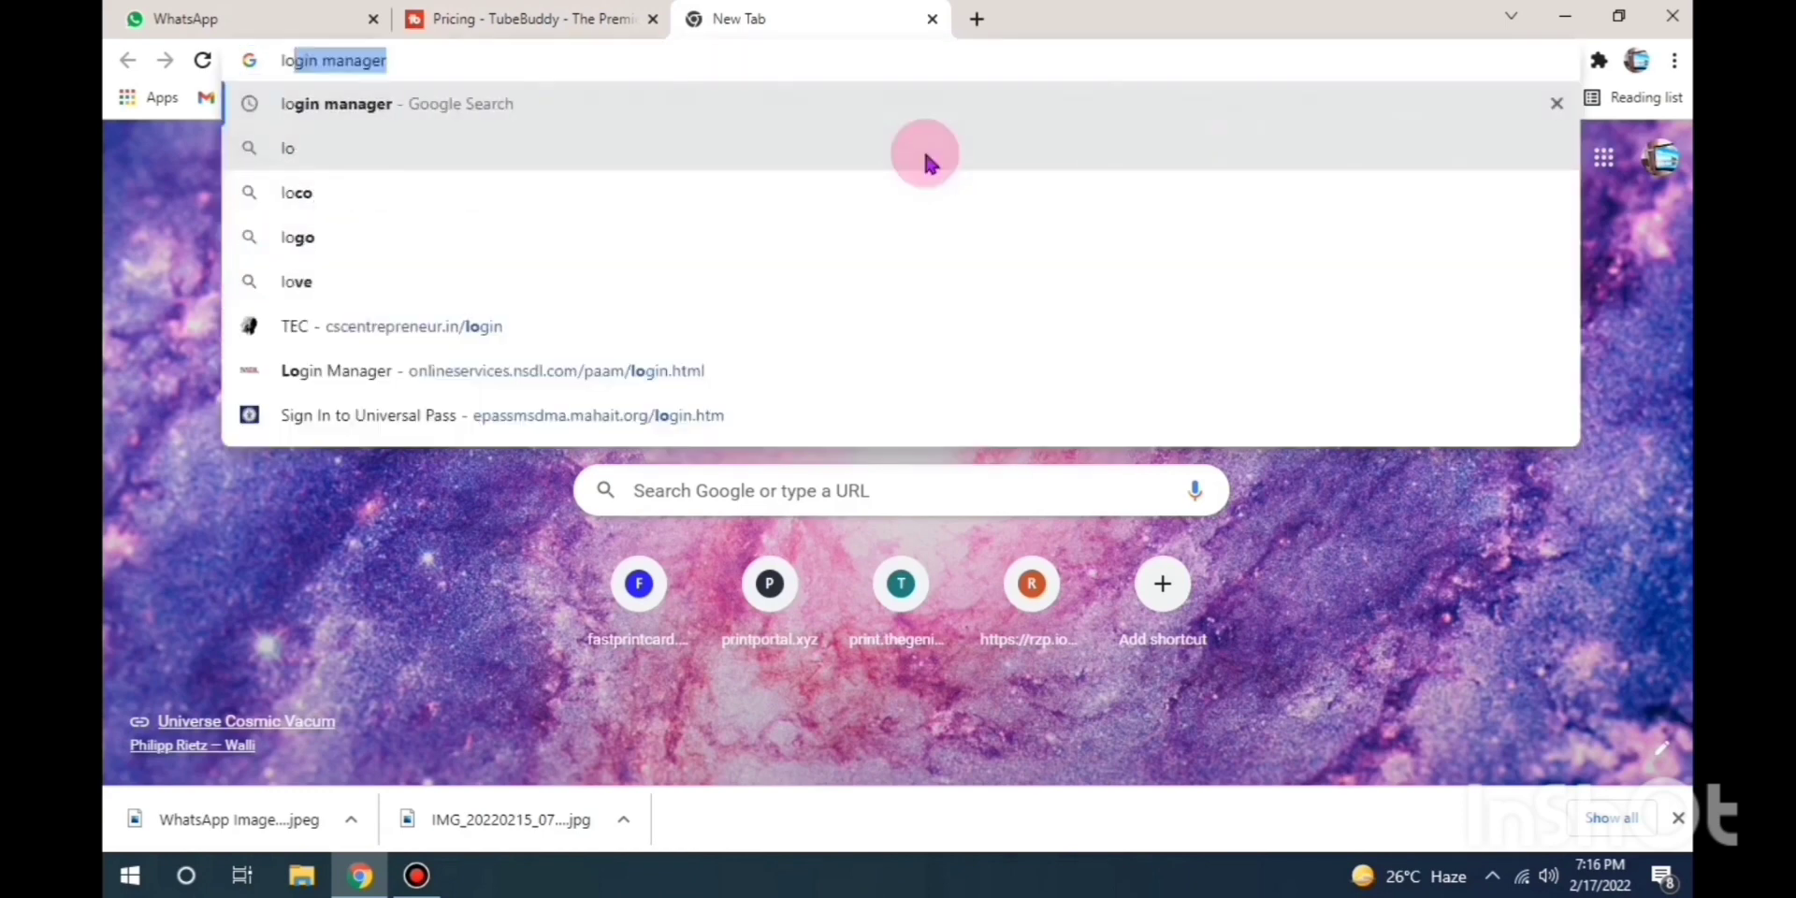
pyautogui.press('Return')
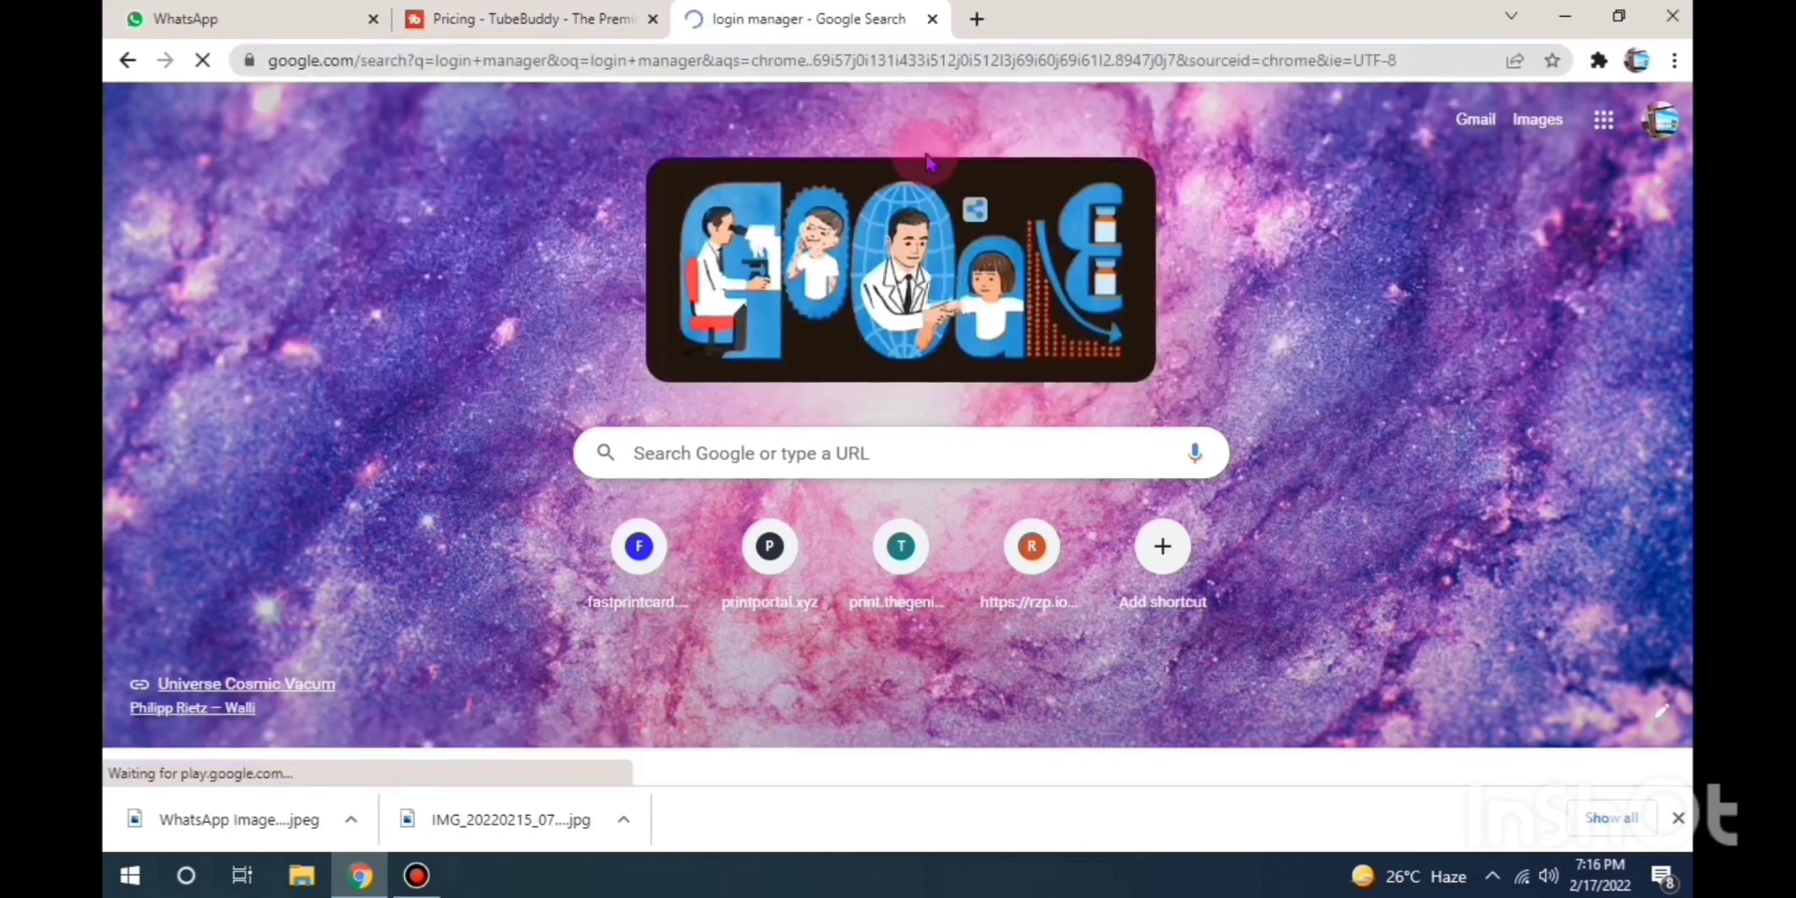
# - Open the Login Manager - NSDL page, dismiss the login-failed alert, and download the e-Gov utility
pyautogui.moveTo(558, 348); pyautogui.dragTo(280, 328)
pyautogui.click(280, 329)
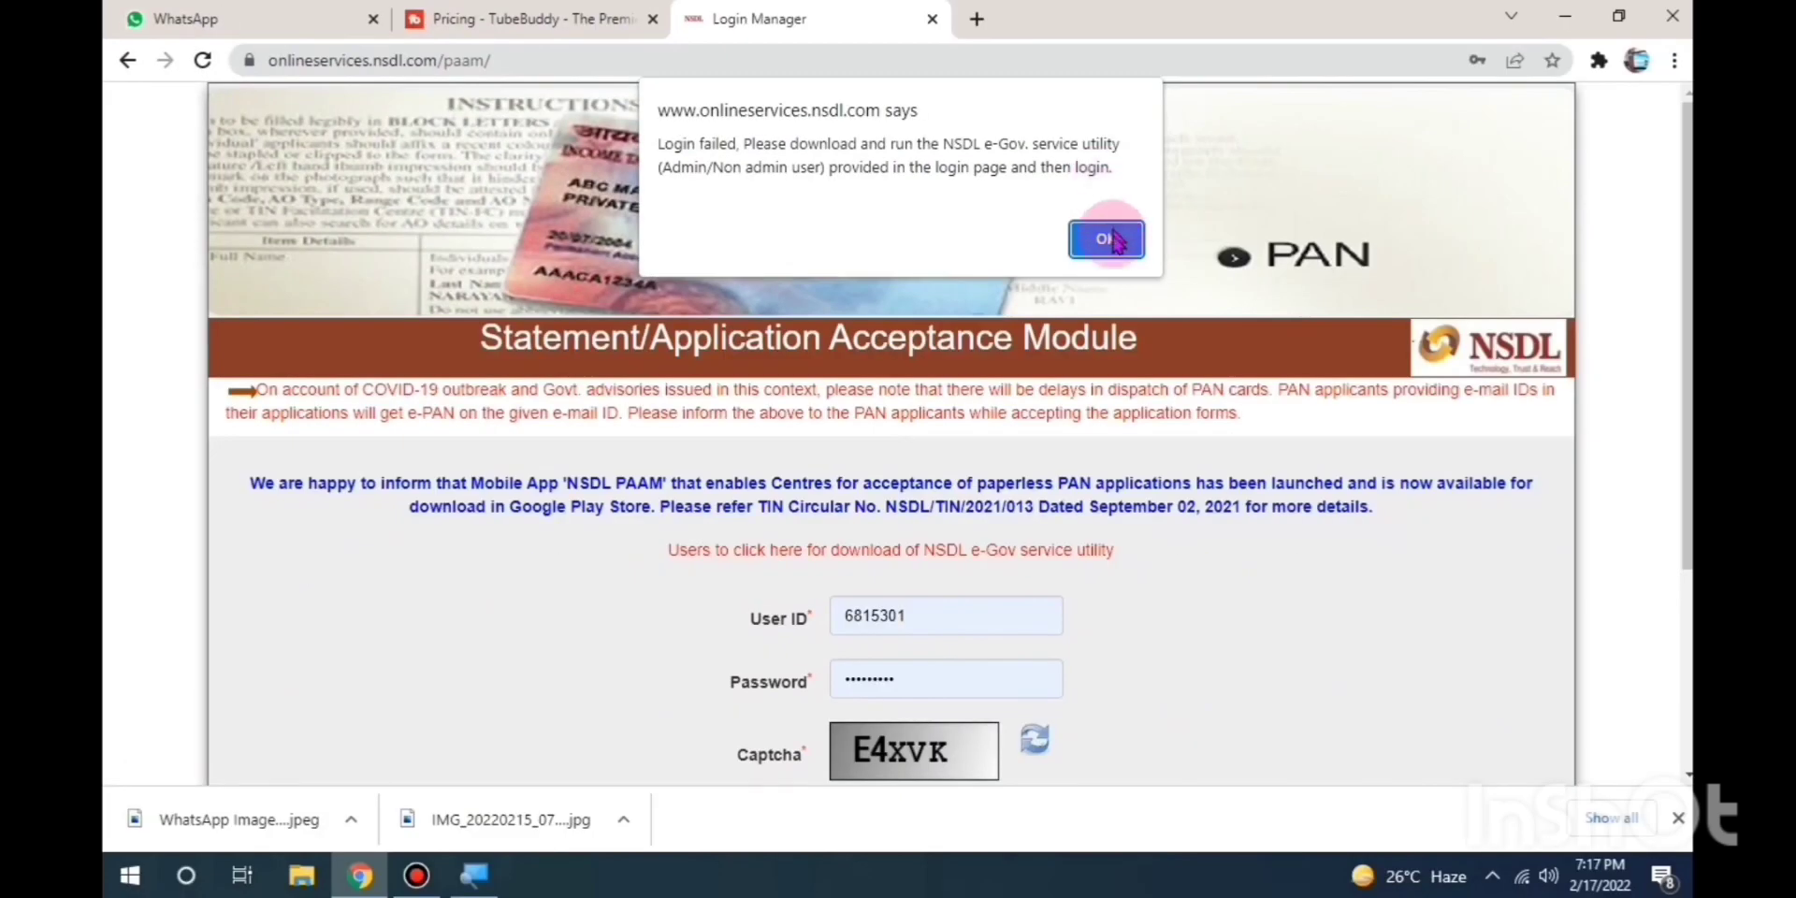
pyautogui.click(1333, 425)
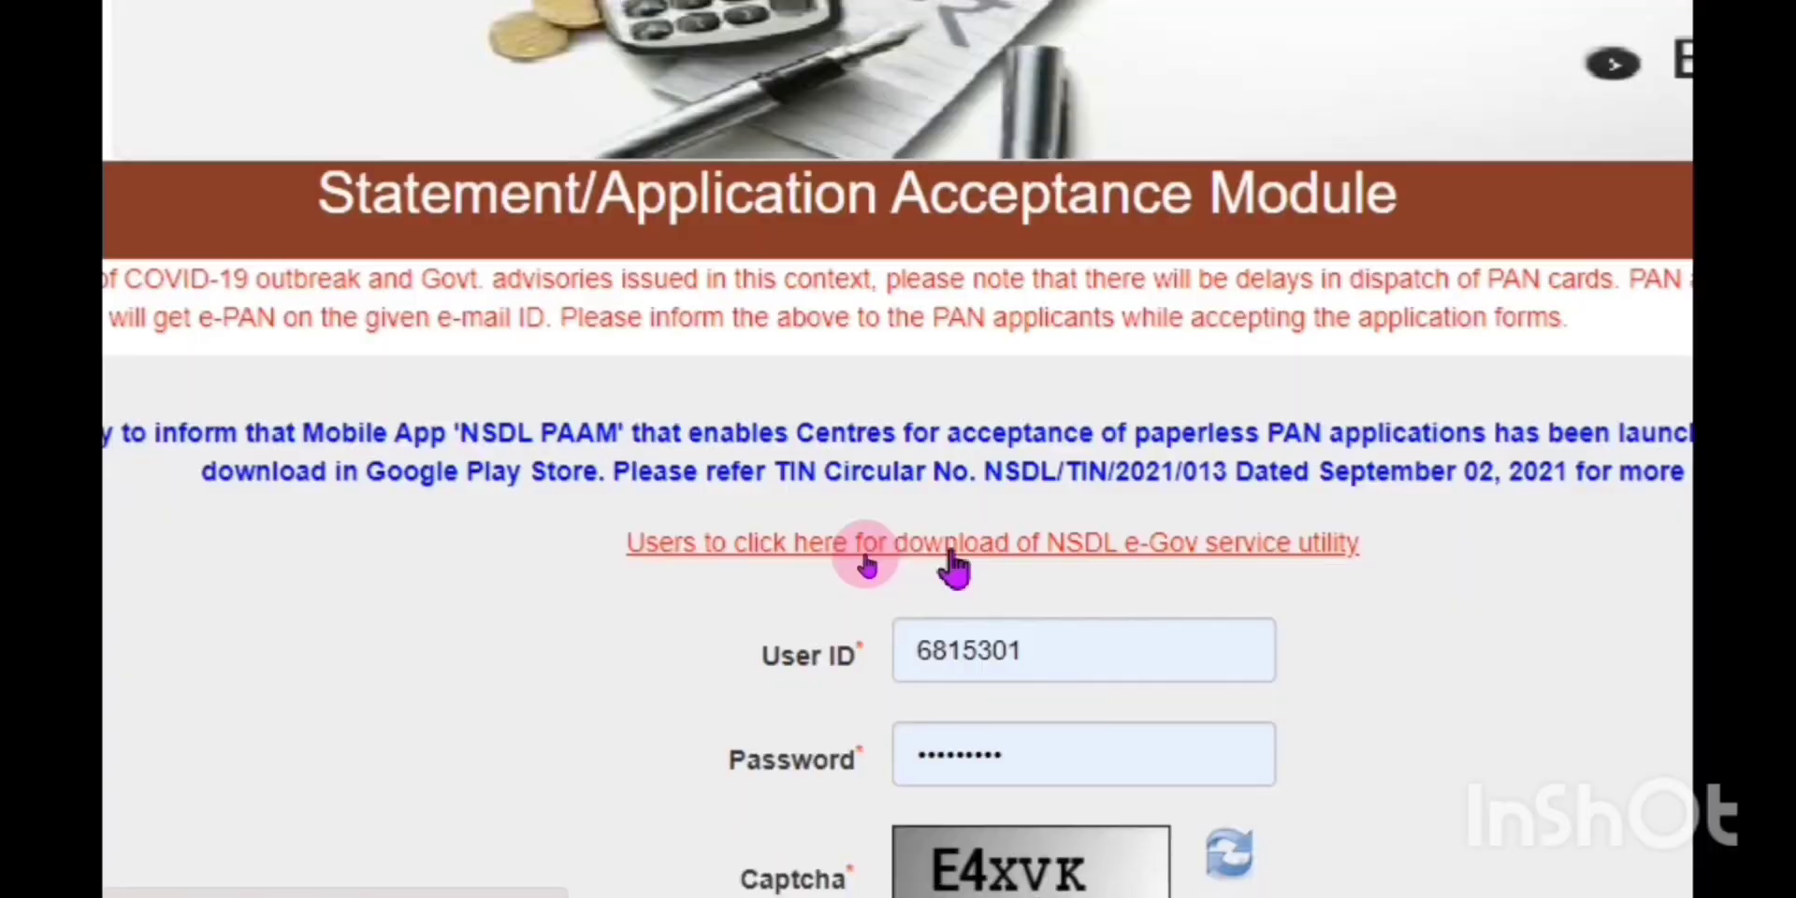
pyautogui.click(954, 566)
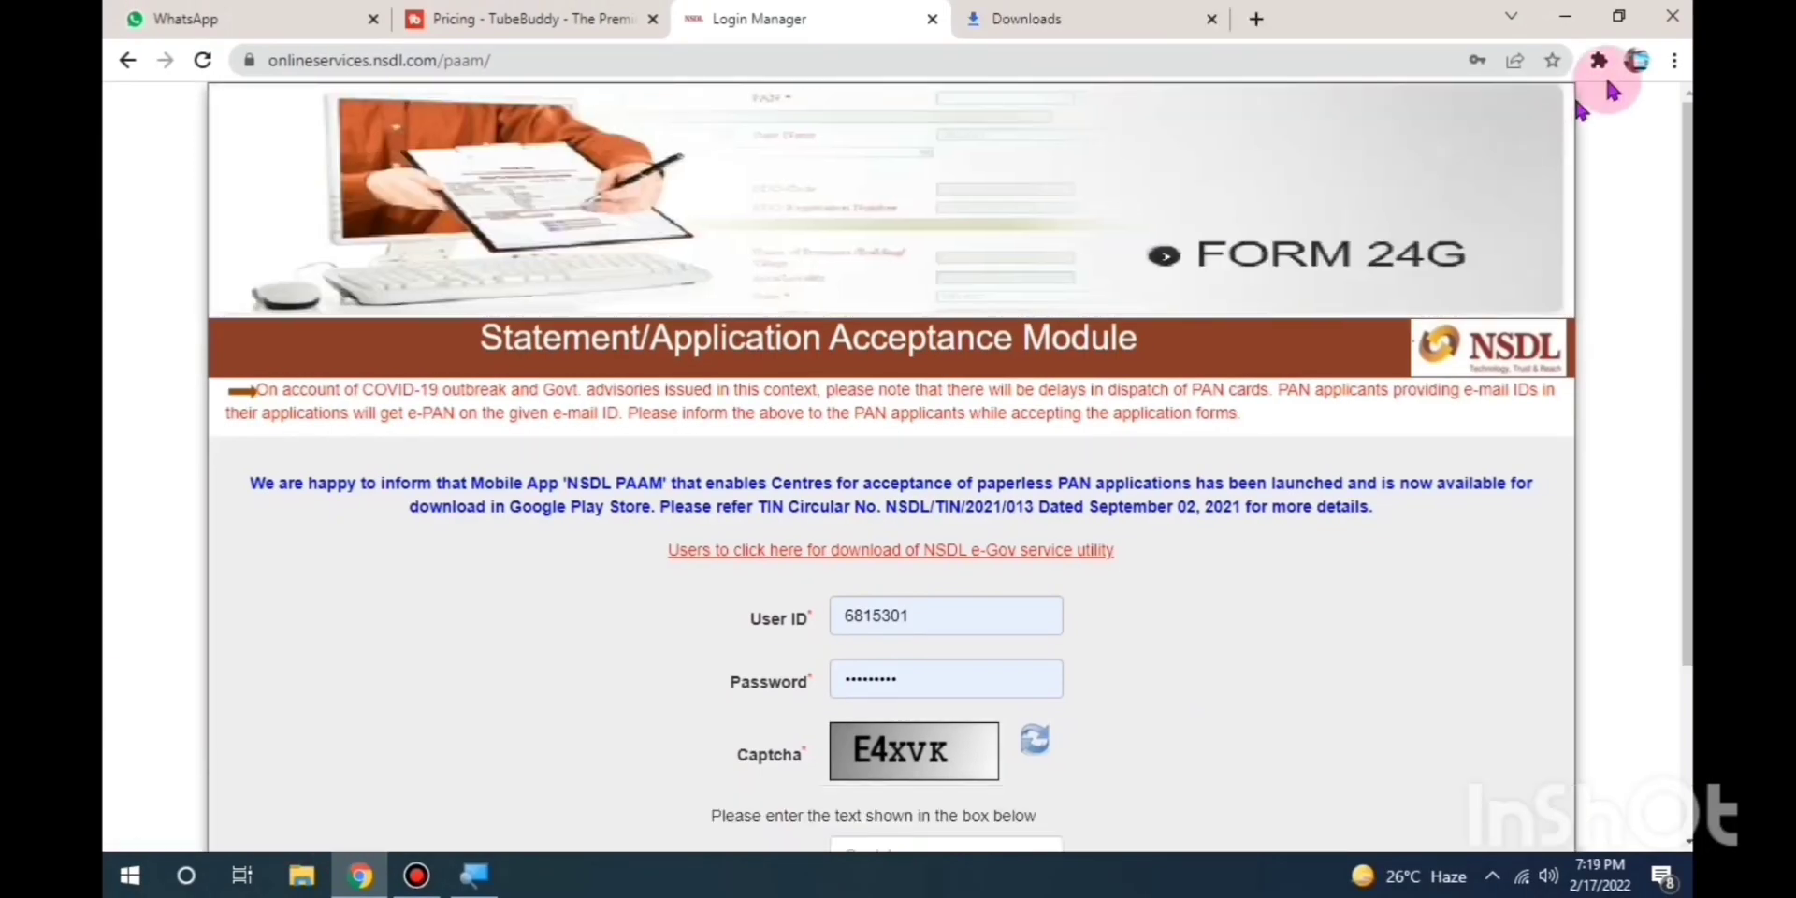
pyautogui.click(1565, 16)
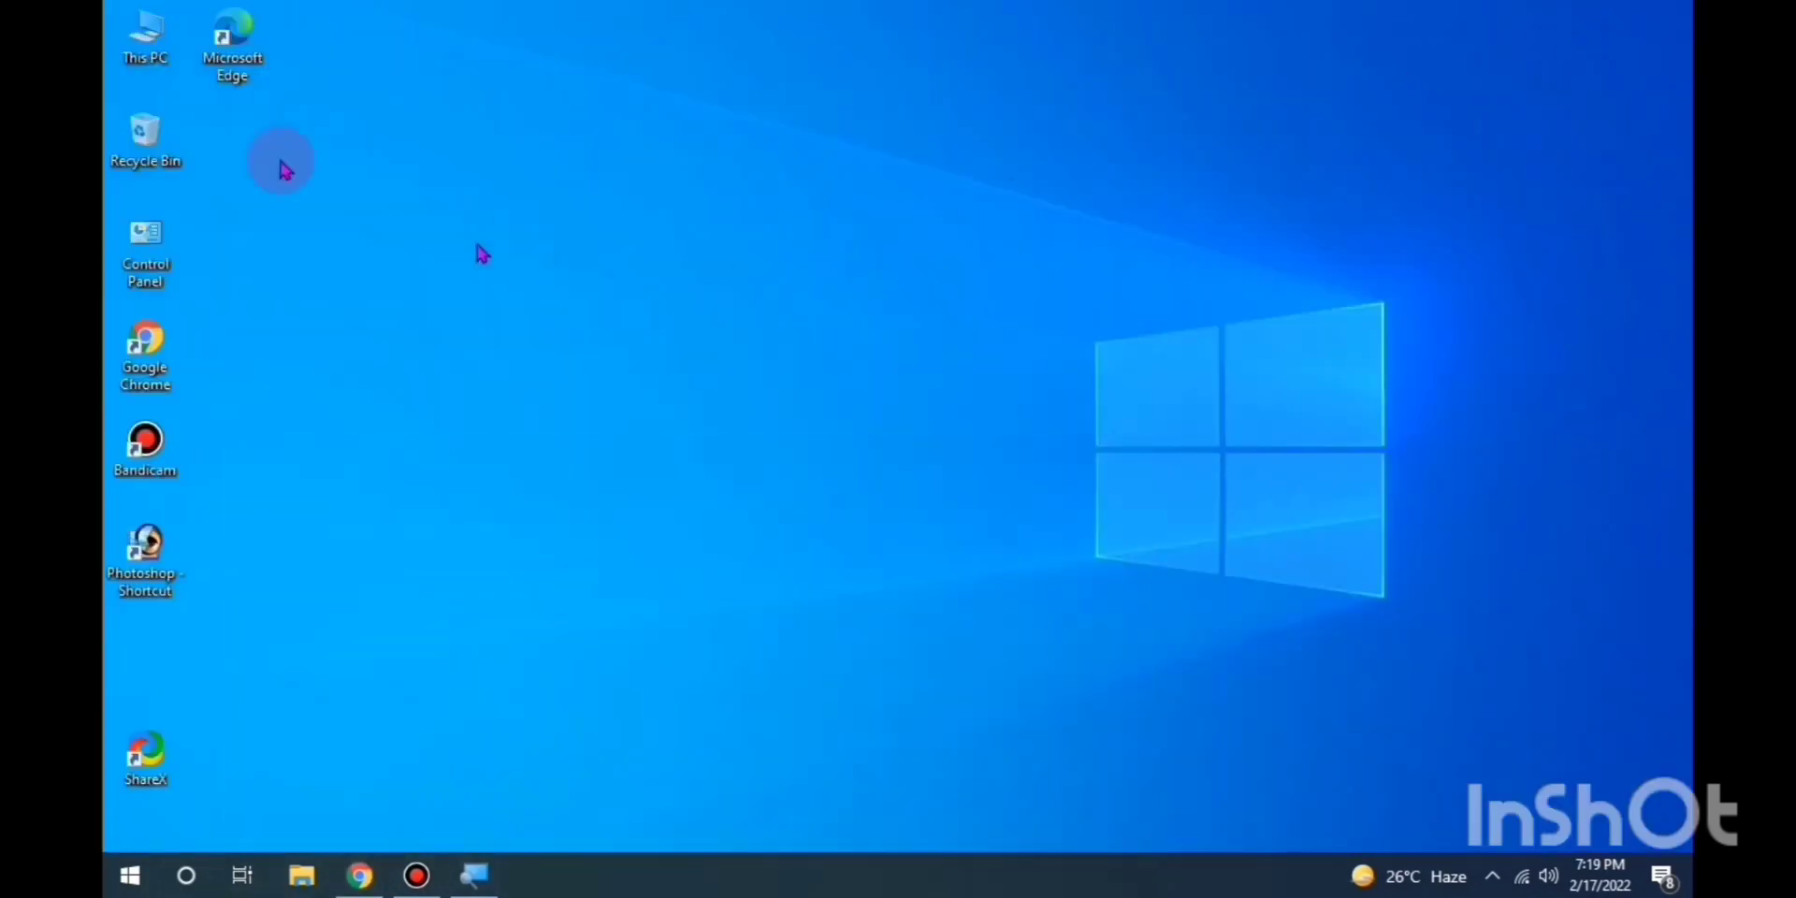
# - Run nsdl-ss-user-setup-3.0.0 (1) from the Downloads folder as administrator
pyautogui.click(145, 39)
pyautogui.doubleClick(142, 45)
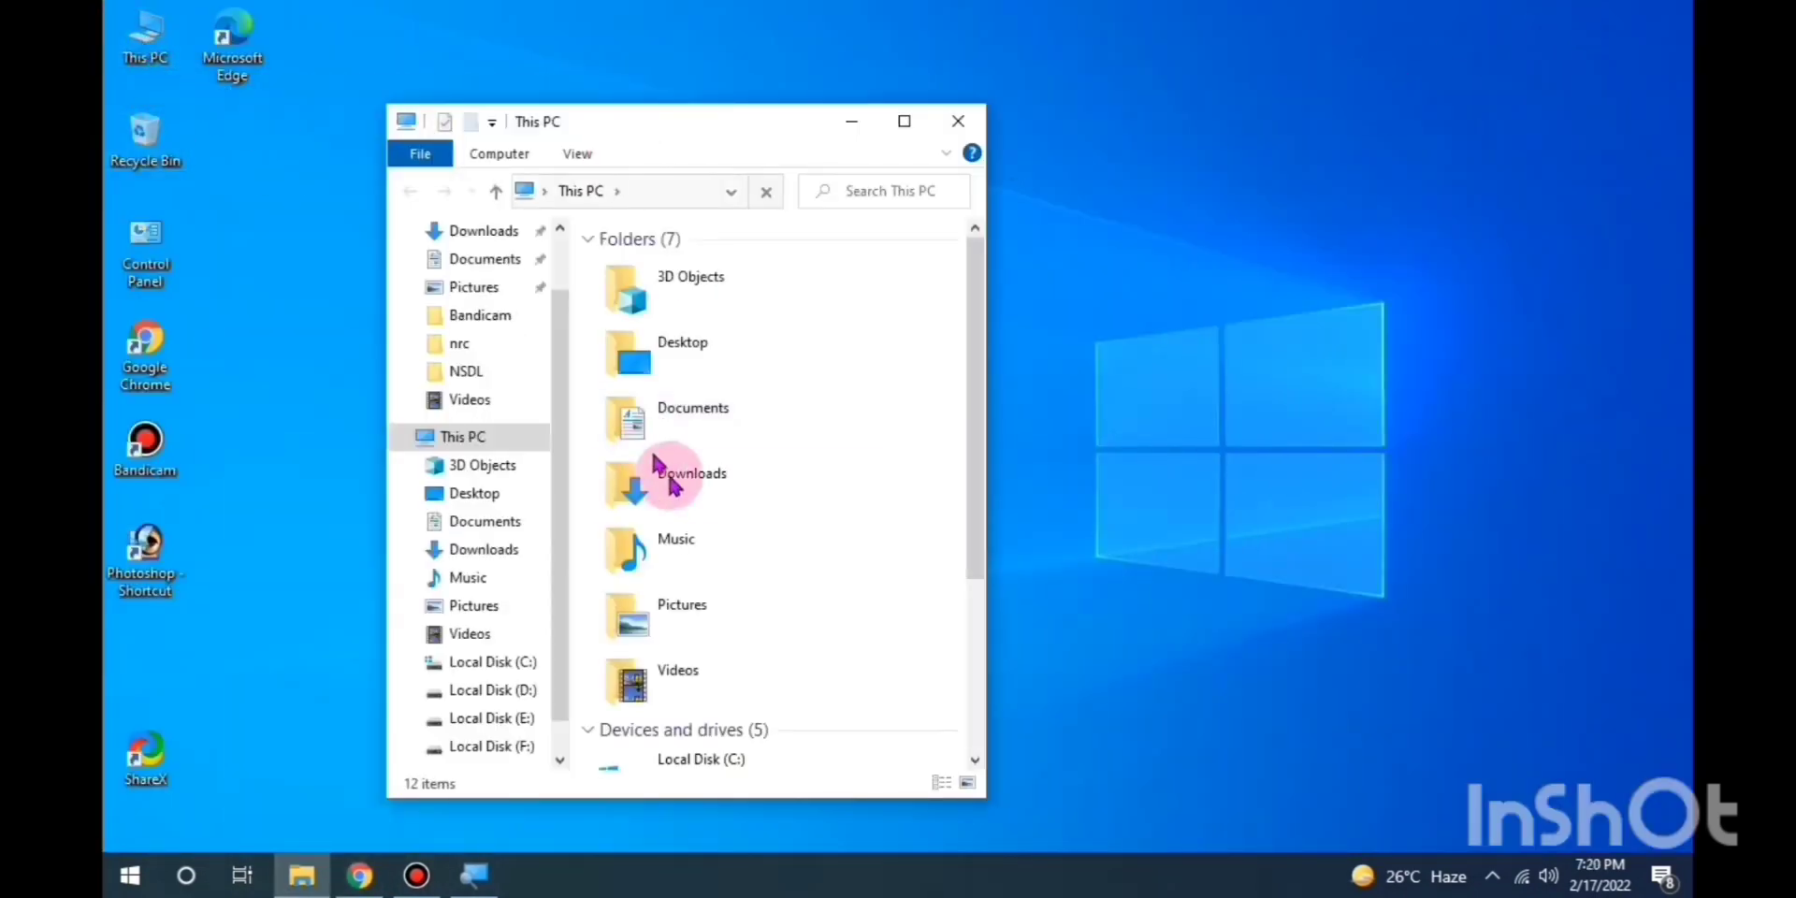
pyautogui.doubleClick(745, 488)
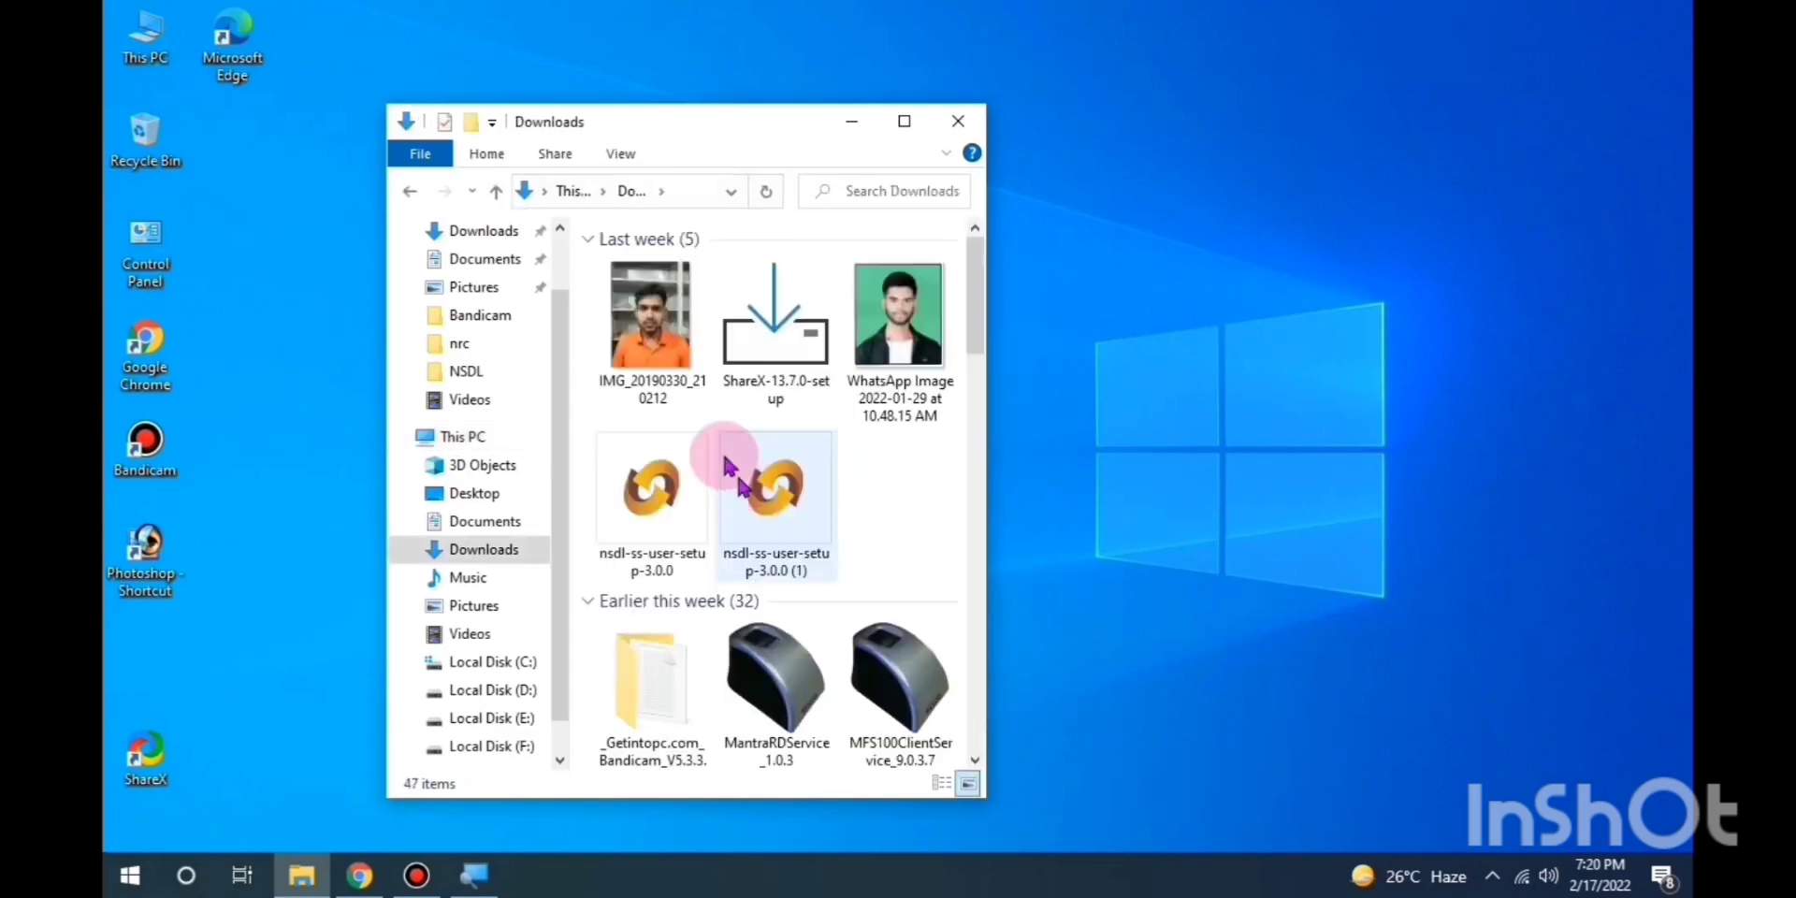
pyautogui.click(701, 498)
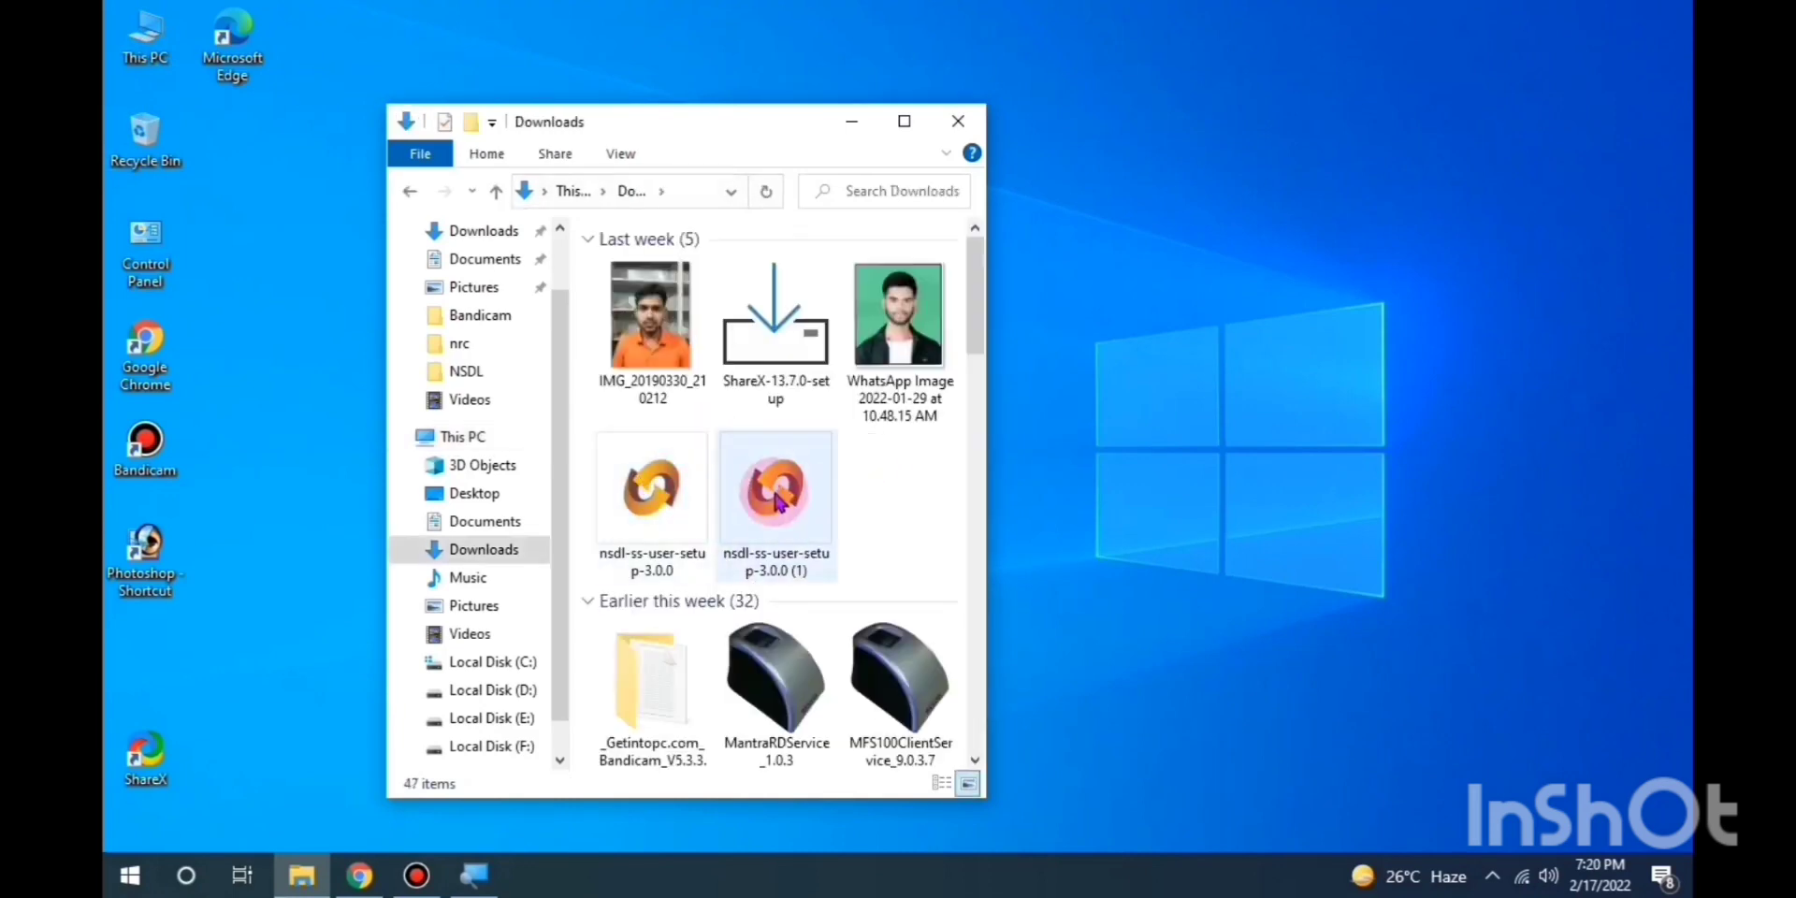
pyautogui.rightClick(738, 529)
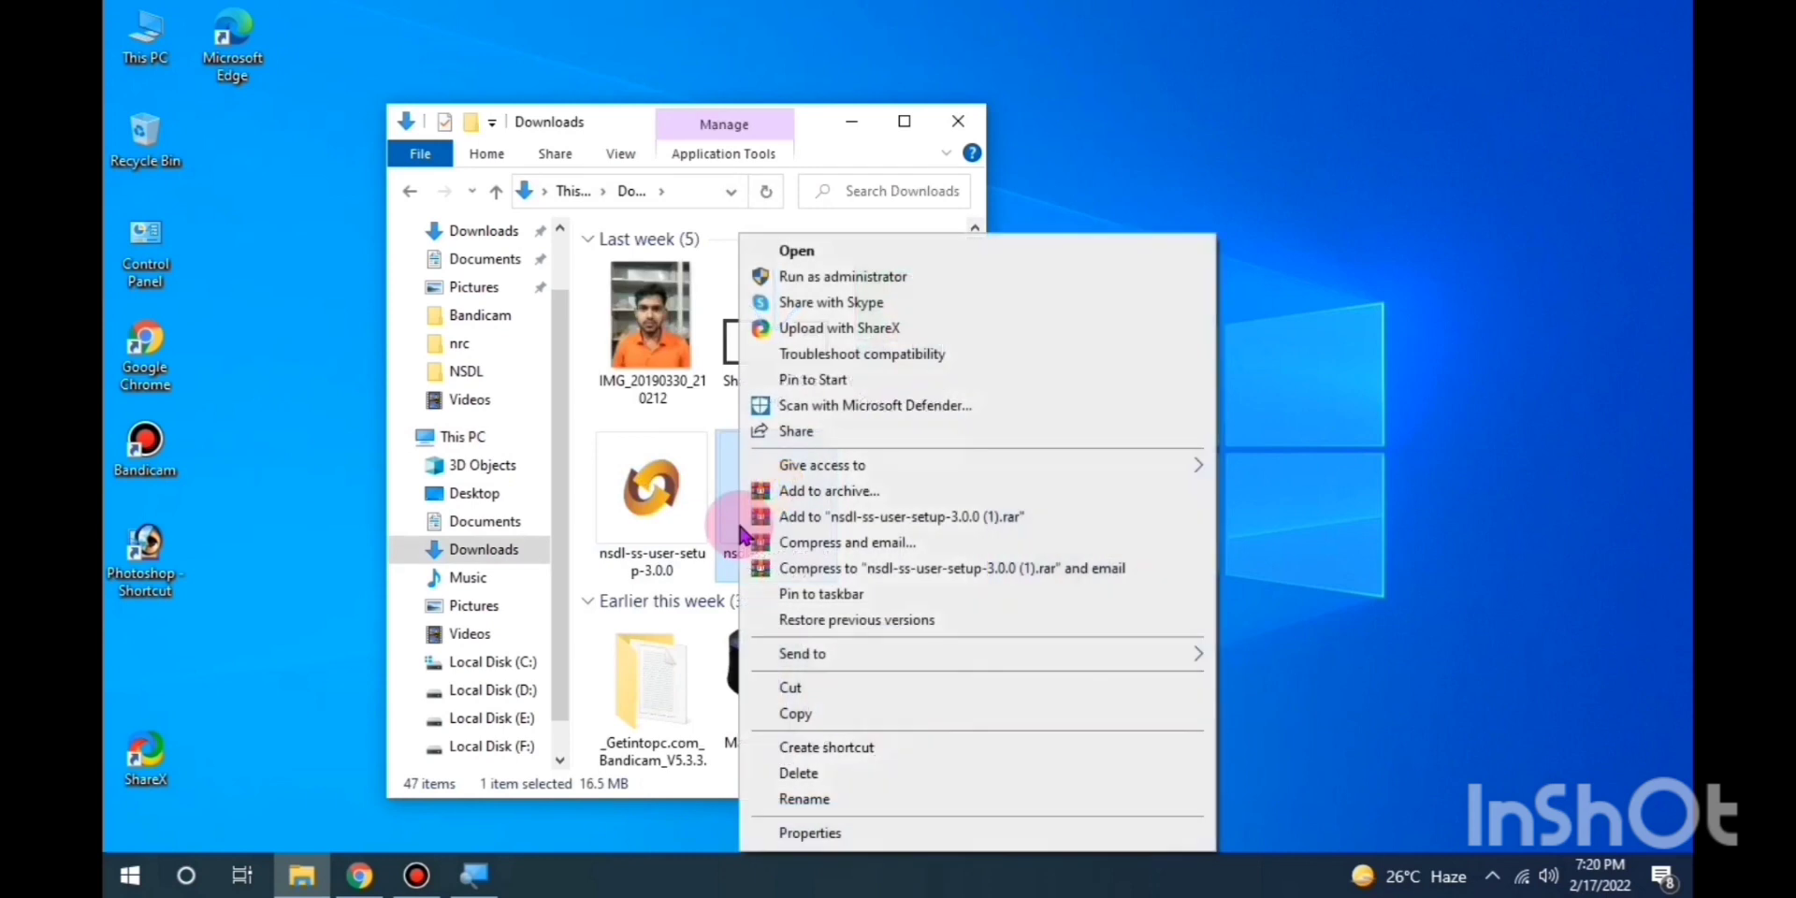
pyautogui.click(814, 281)
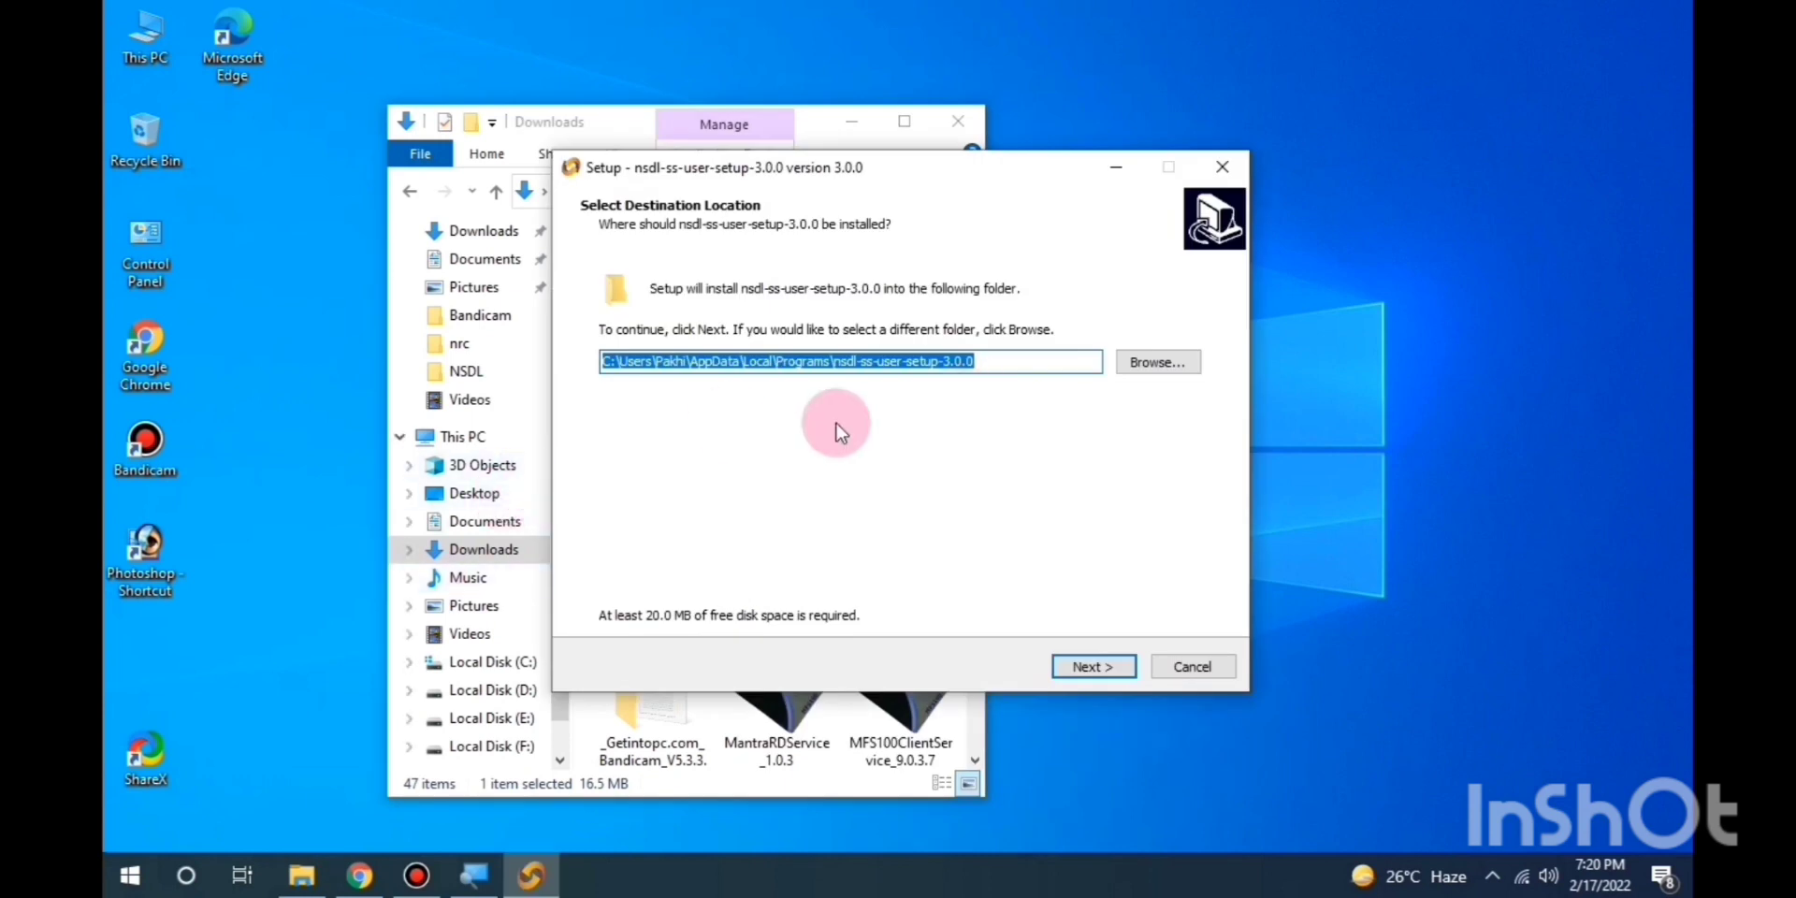
# - Keep the default install and Start Menu folders plus desktop shortcut, install, and launch the utility
pyautogui.click(1015, 363)
pyautogui.click(1091, 668)
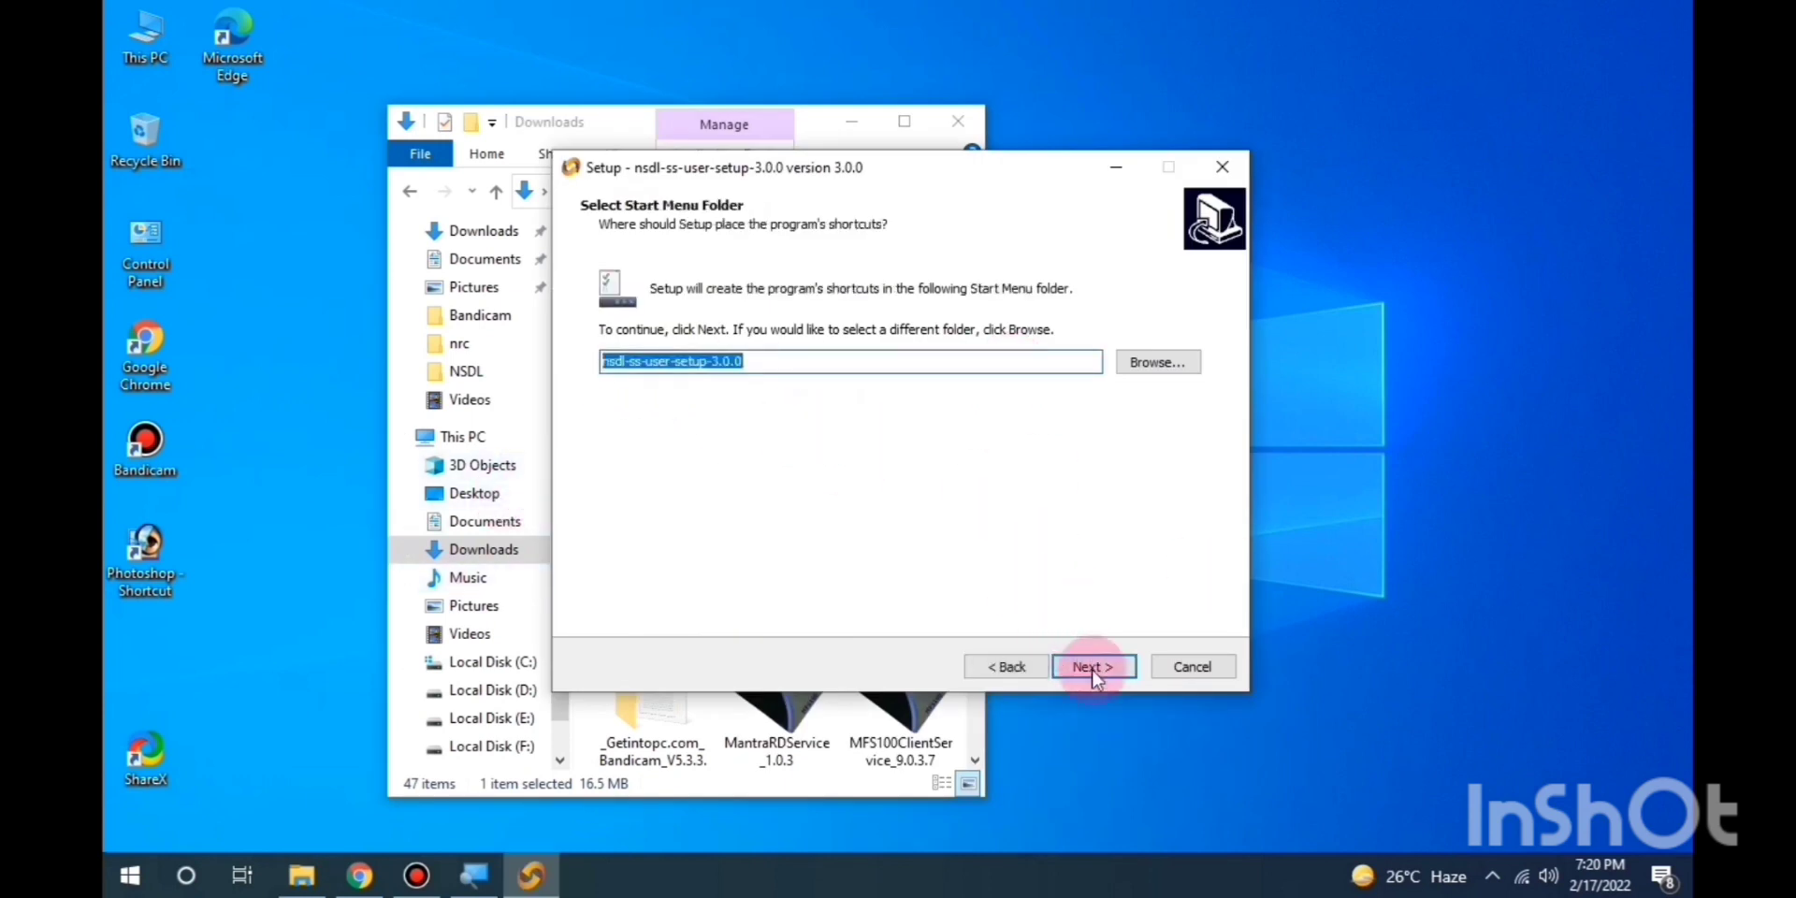
pyautogui.click(1092, 668)
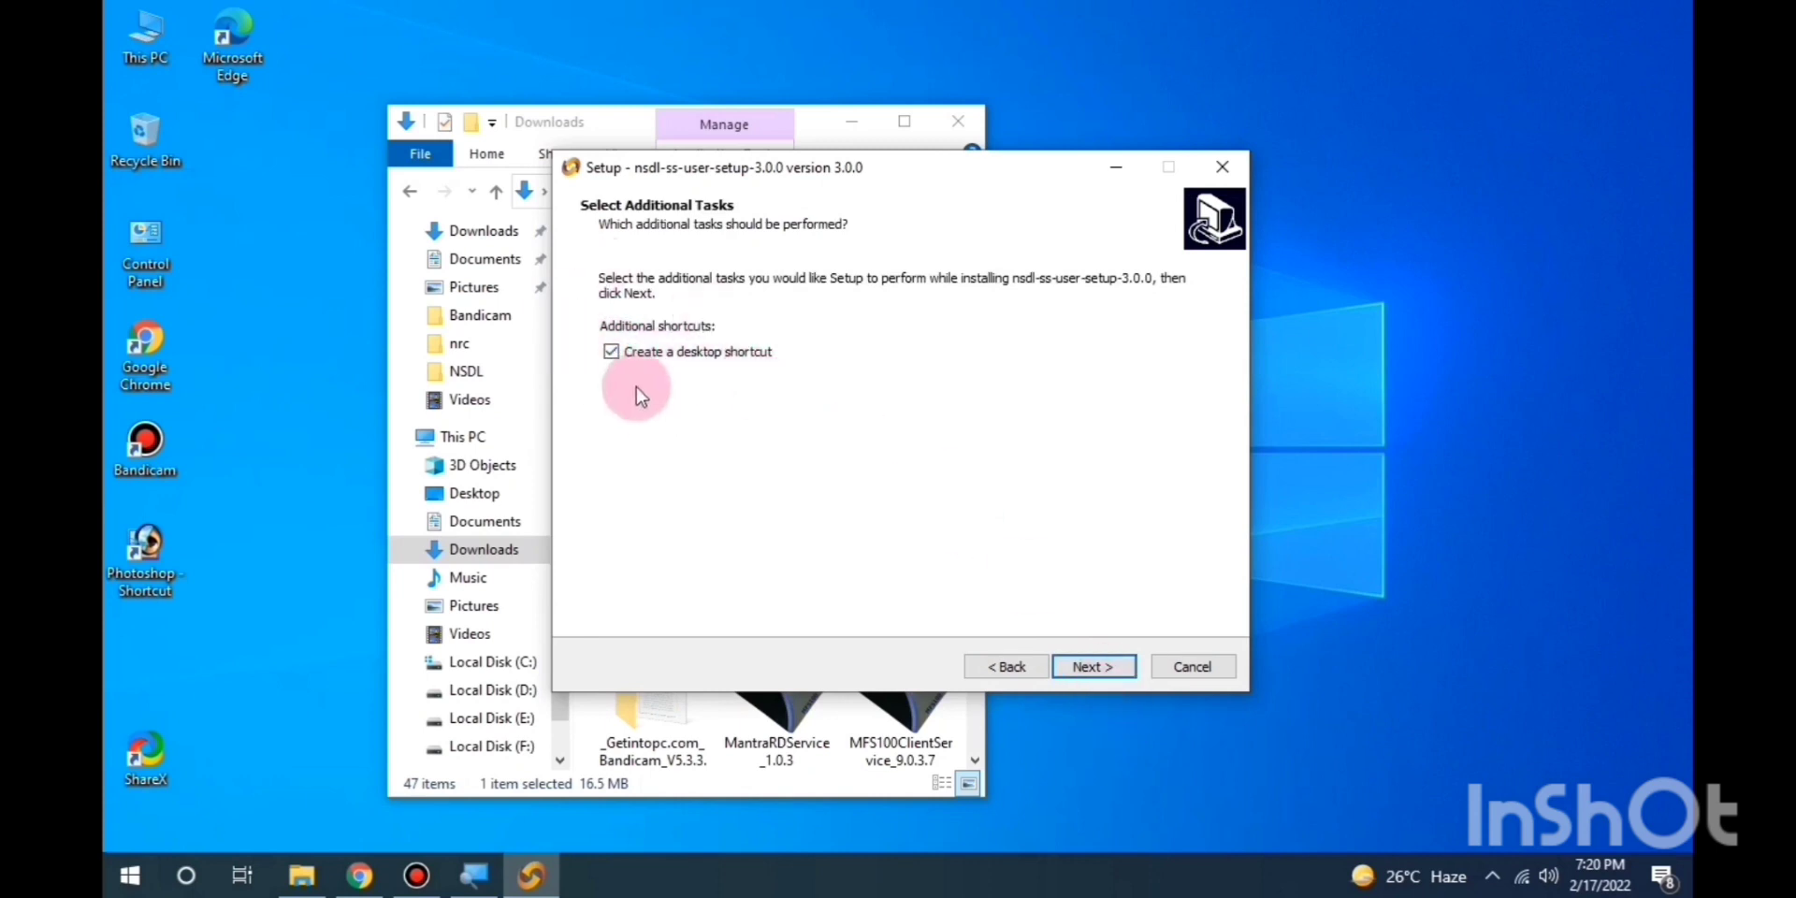
pyautogui.click(1086, 664)
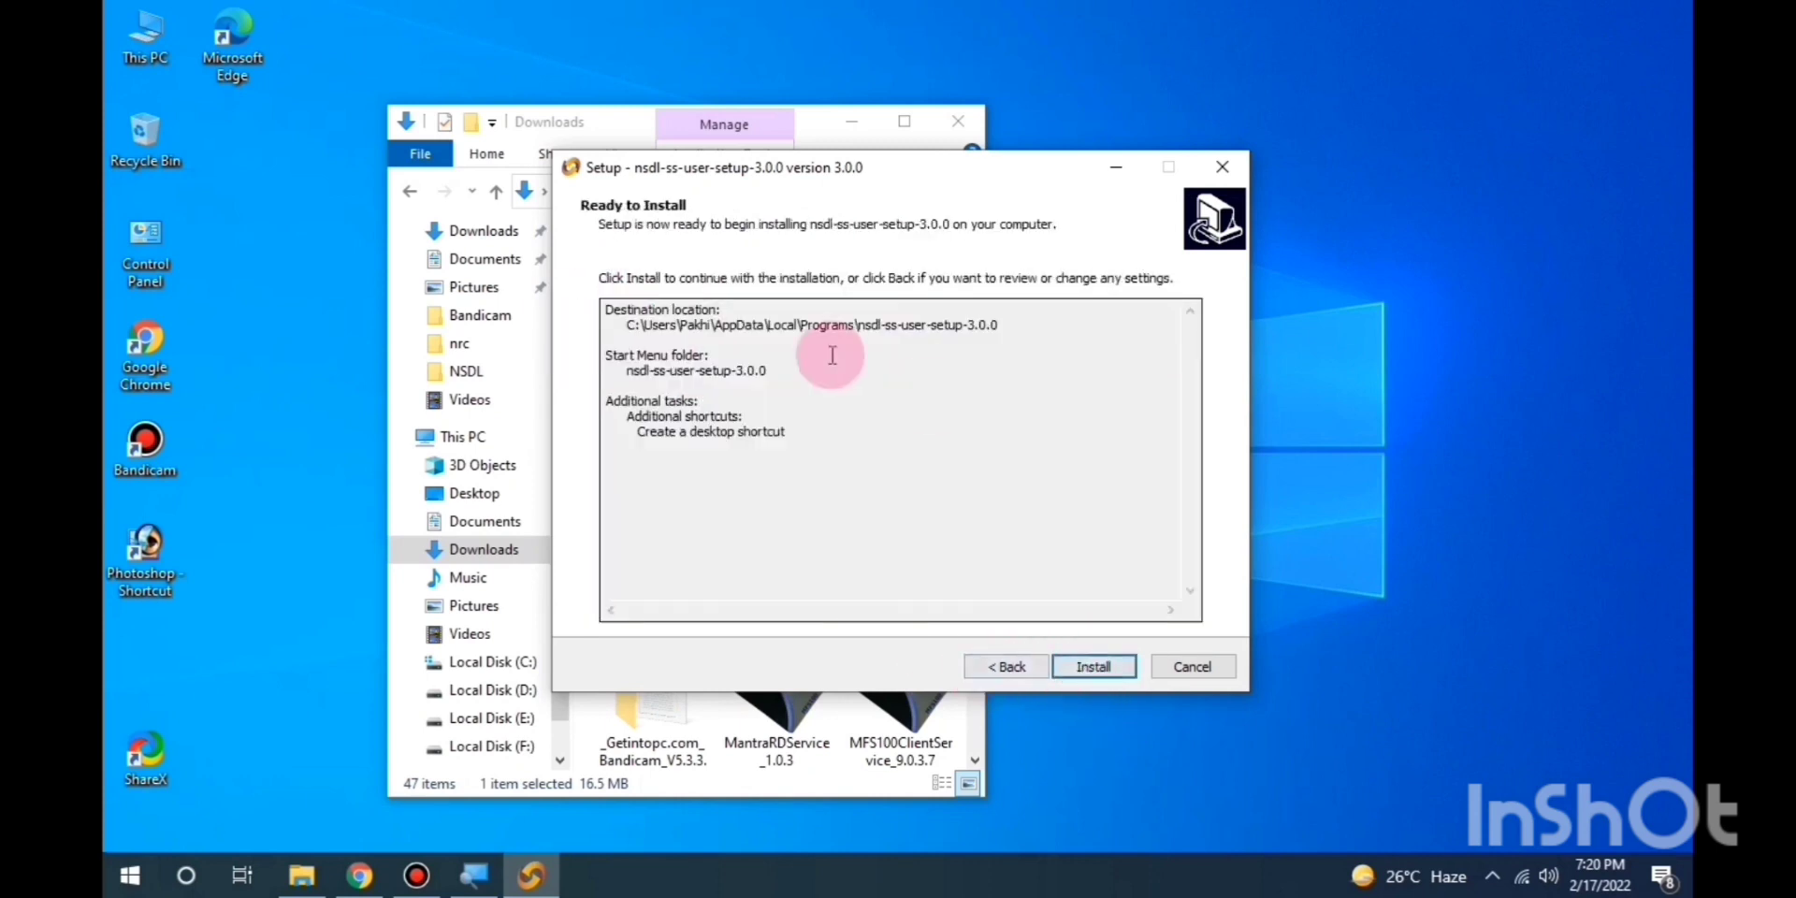
pyautogui.click(1095, 666)
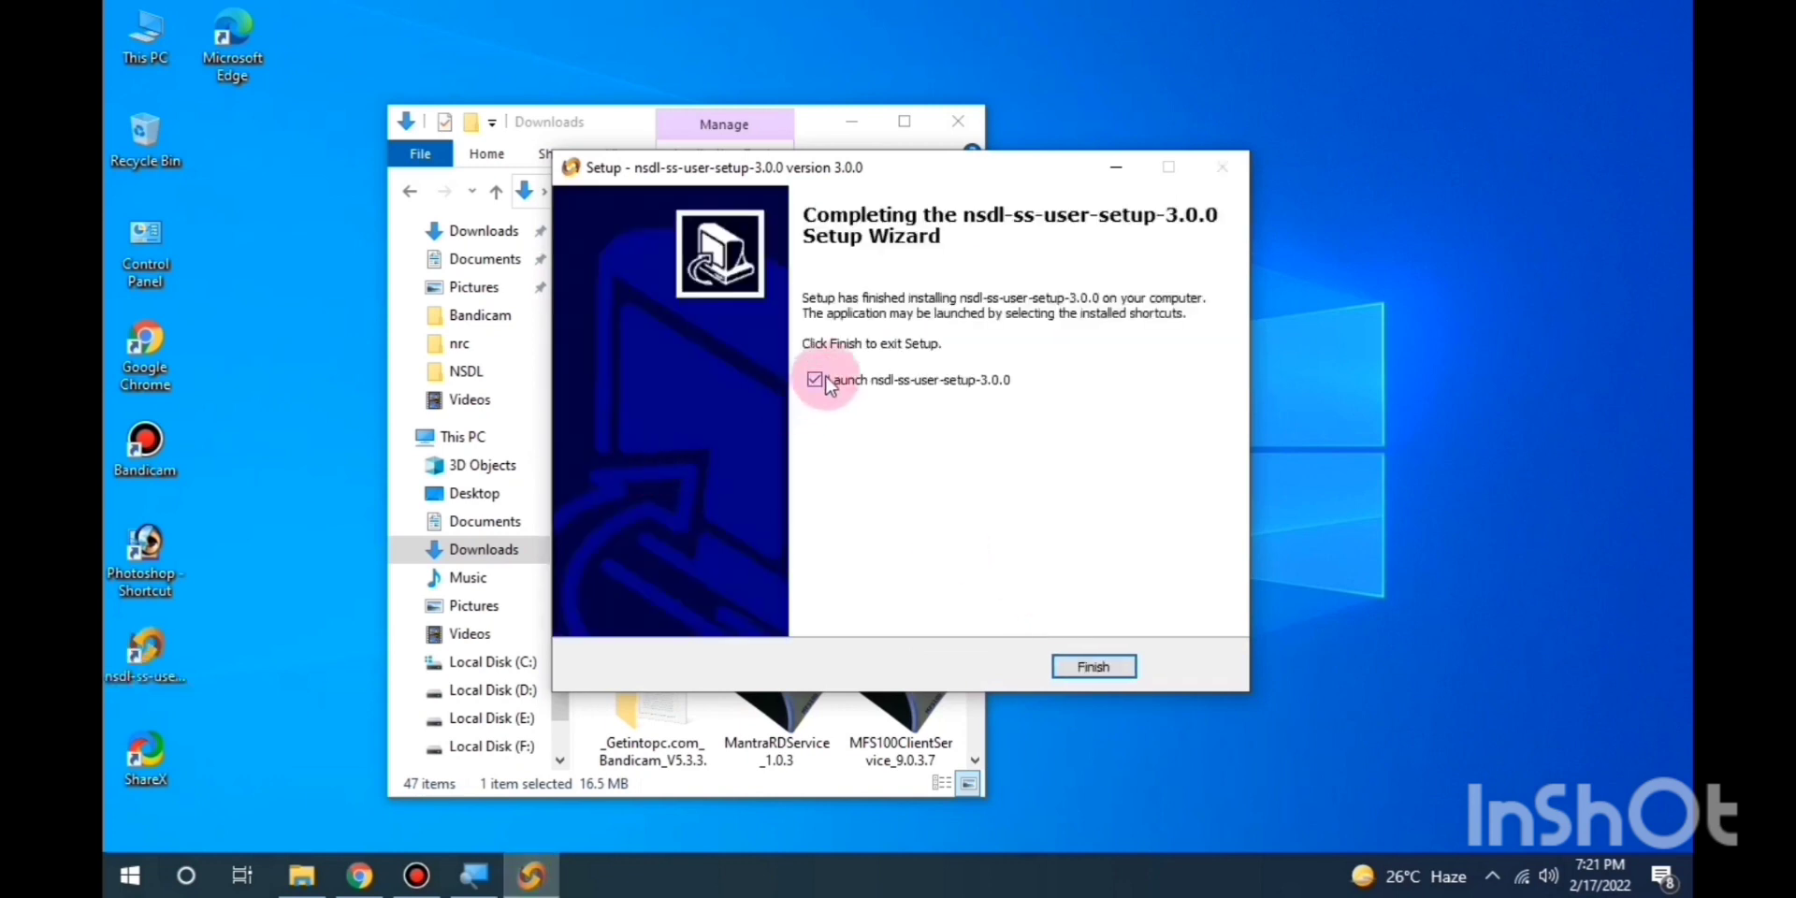
pyautogui.click(1092, 667)
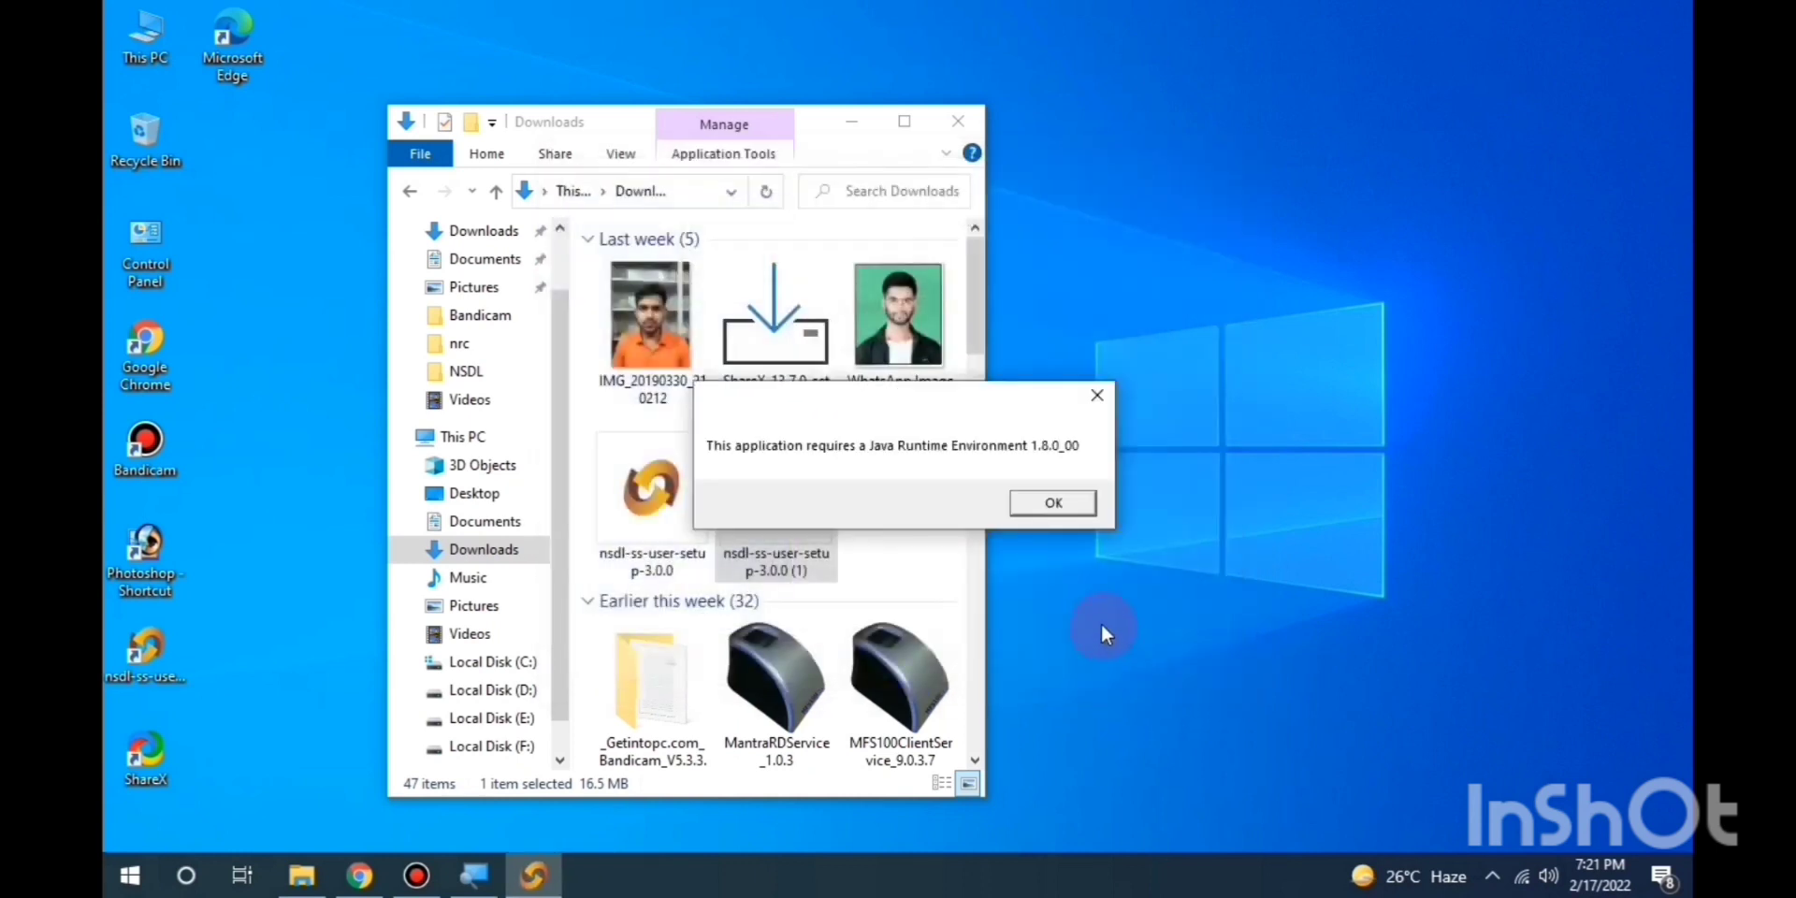
# - Close the Downloads window and dismiss the Java Runtime Environment 1.8.0_00 requirement message
pyautogui.click(958, 120)
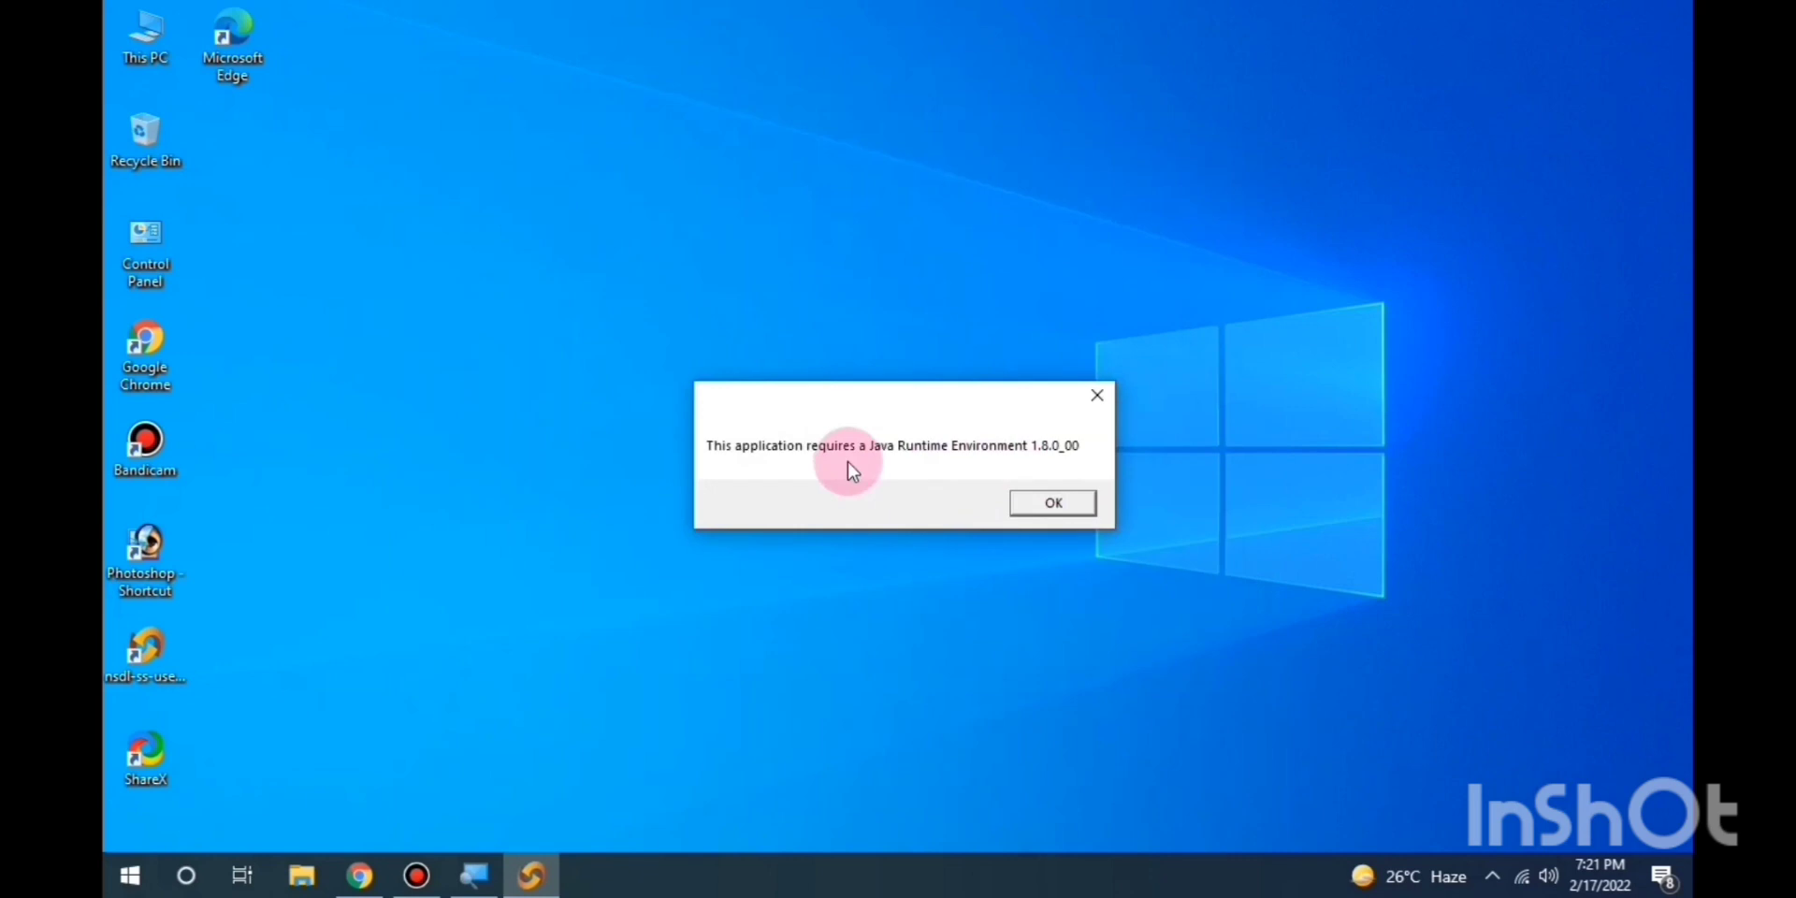
pyautogui.click(1102, 394)
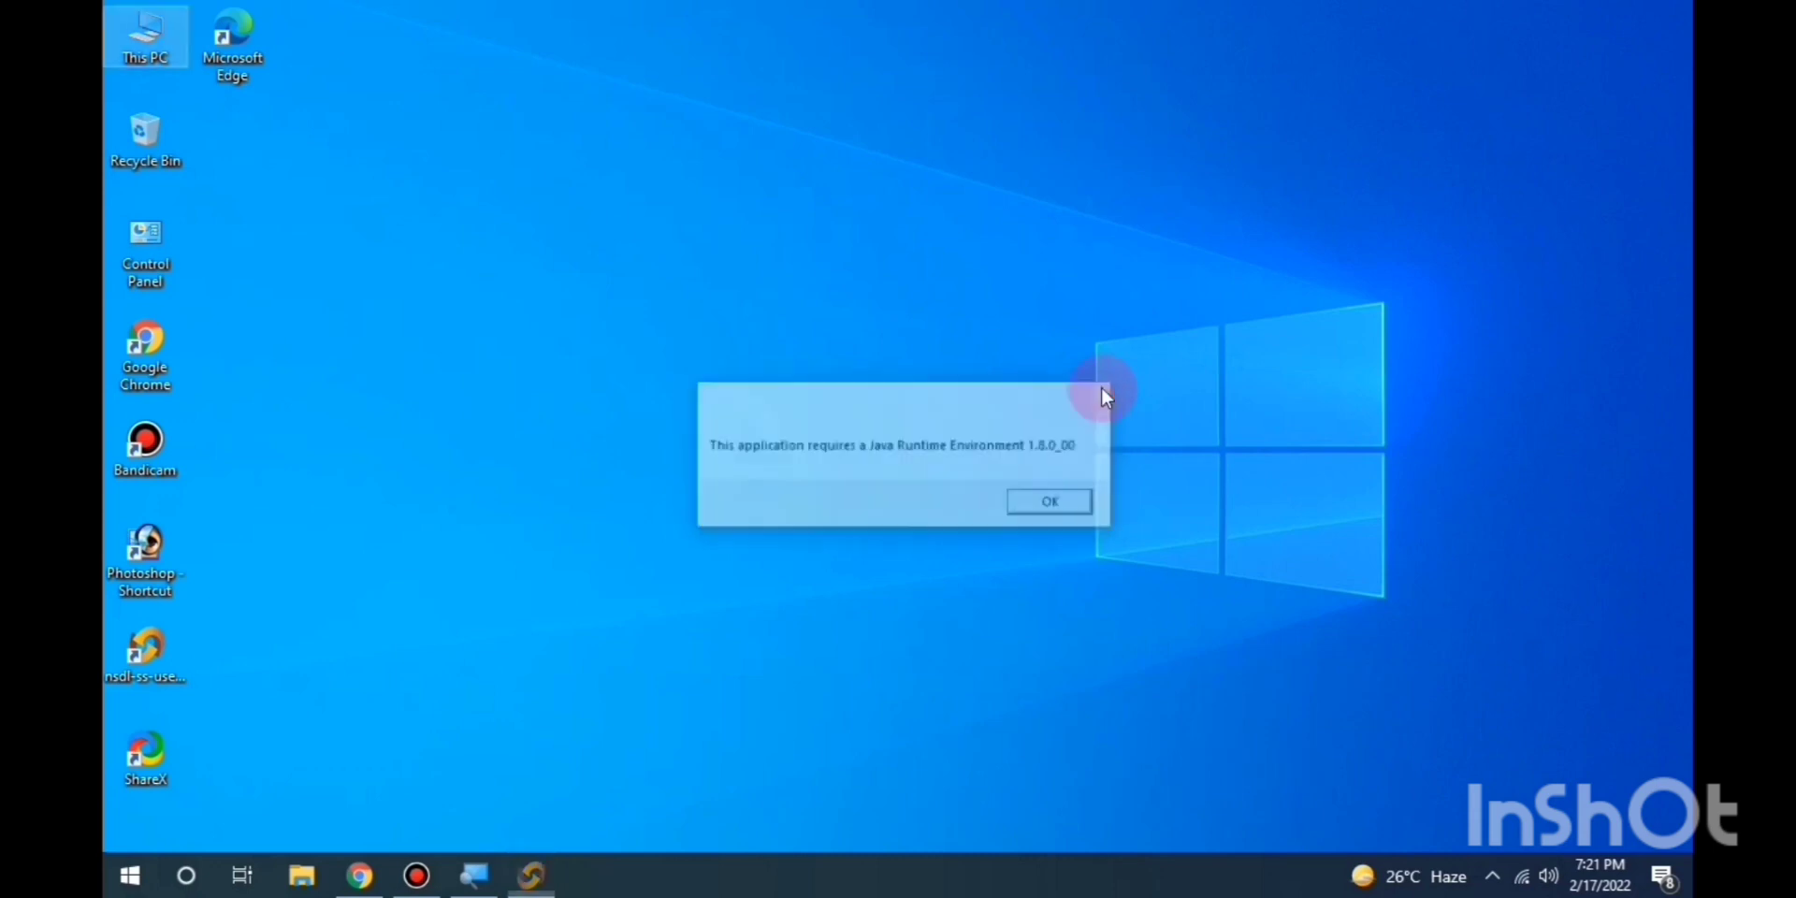
pyautogui.click(150, 653)
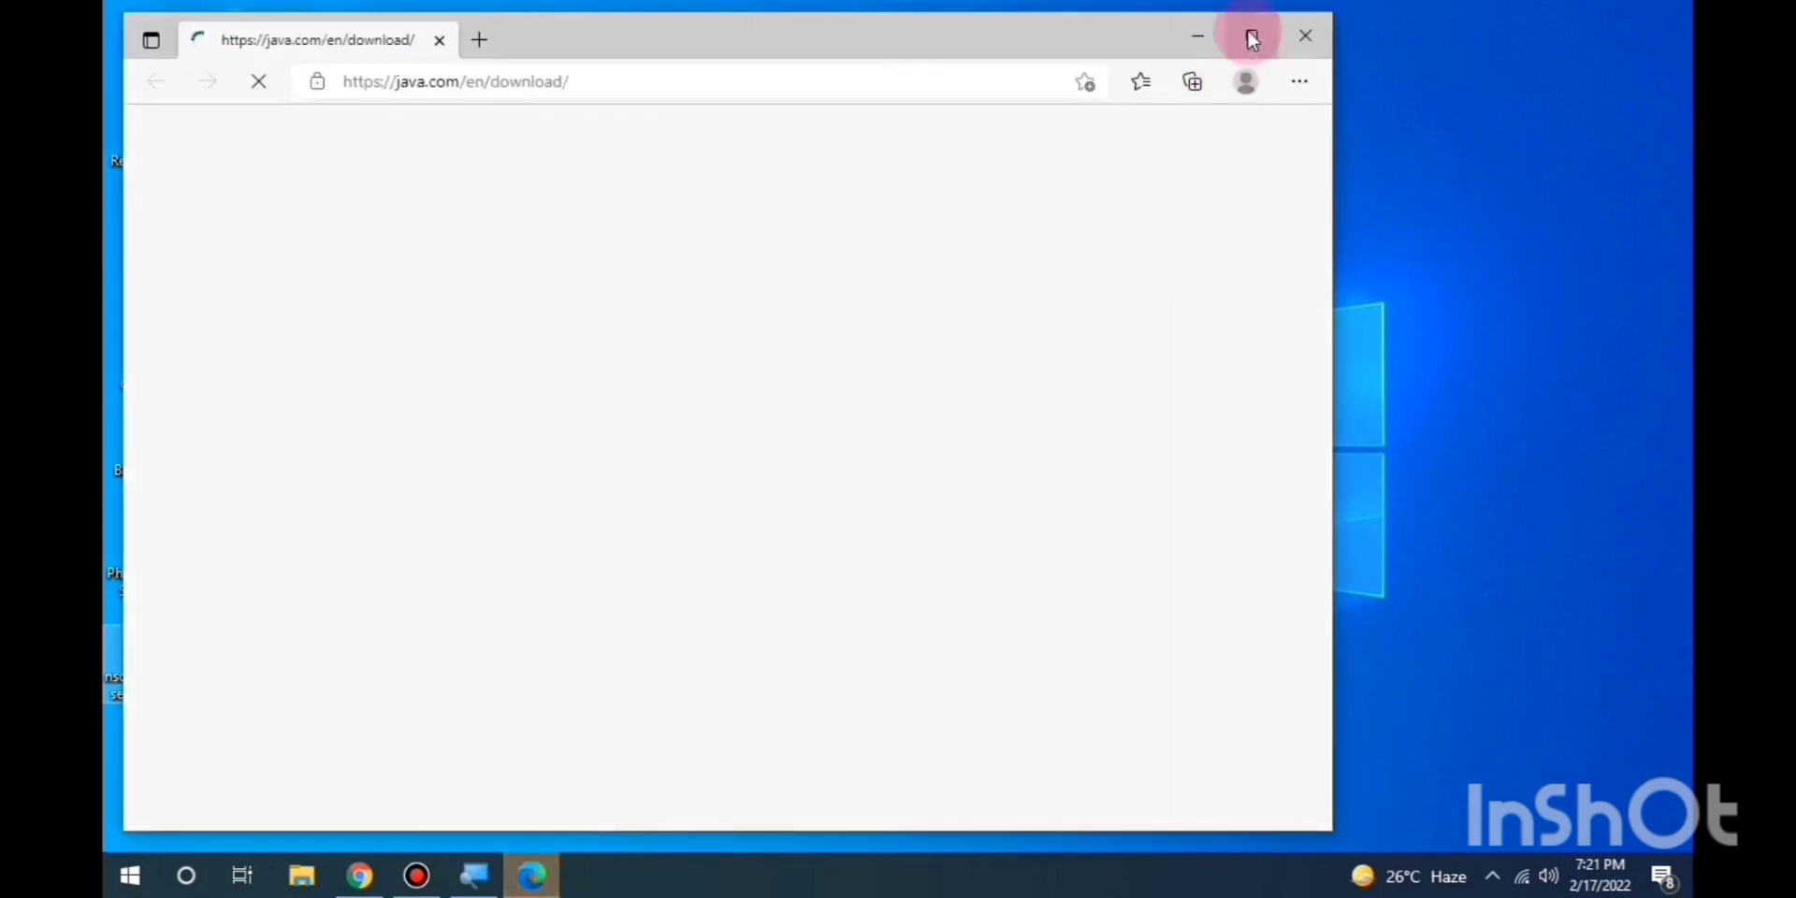
# - Maximize Edge, agree and start the free Java download on java.com, and check its status
pyautogui.click(1251, 37)
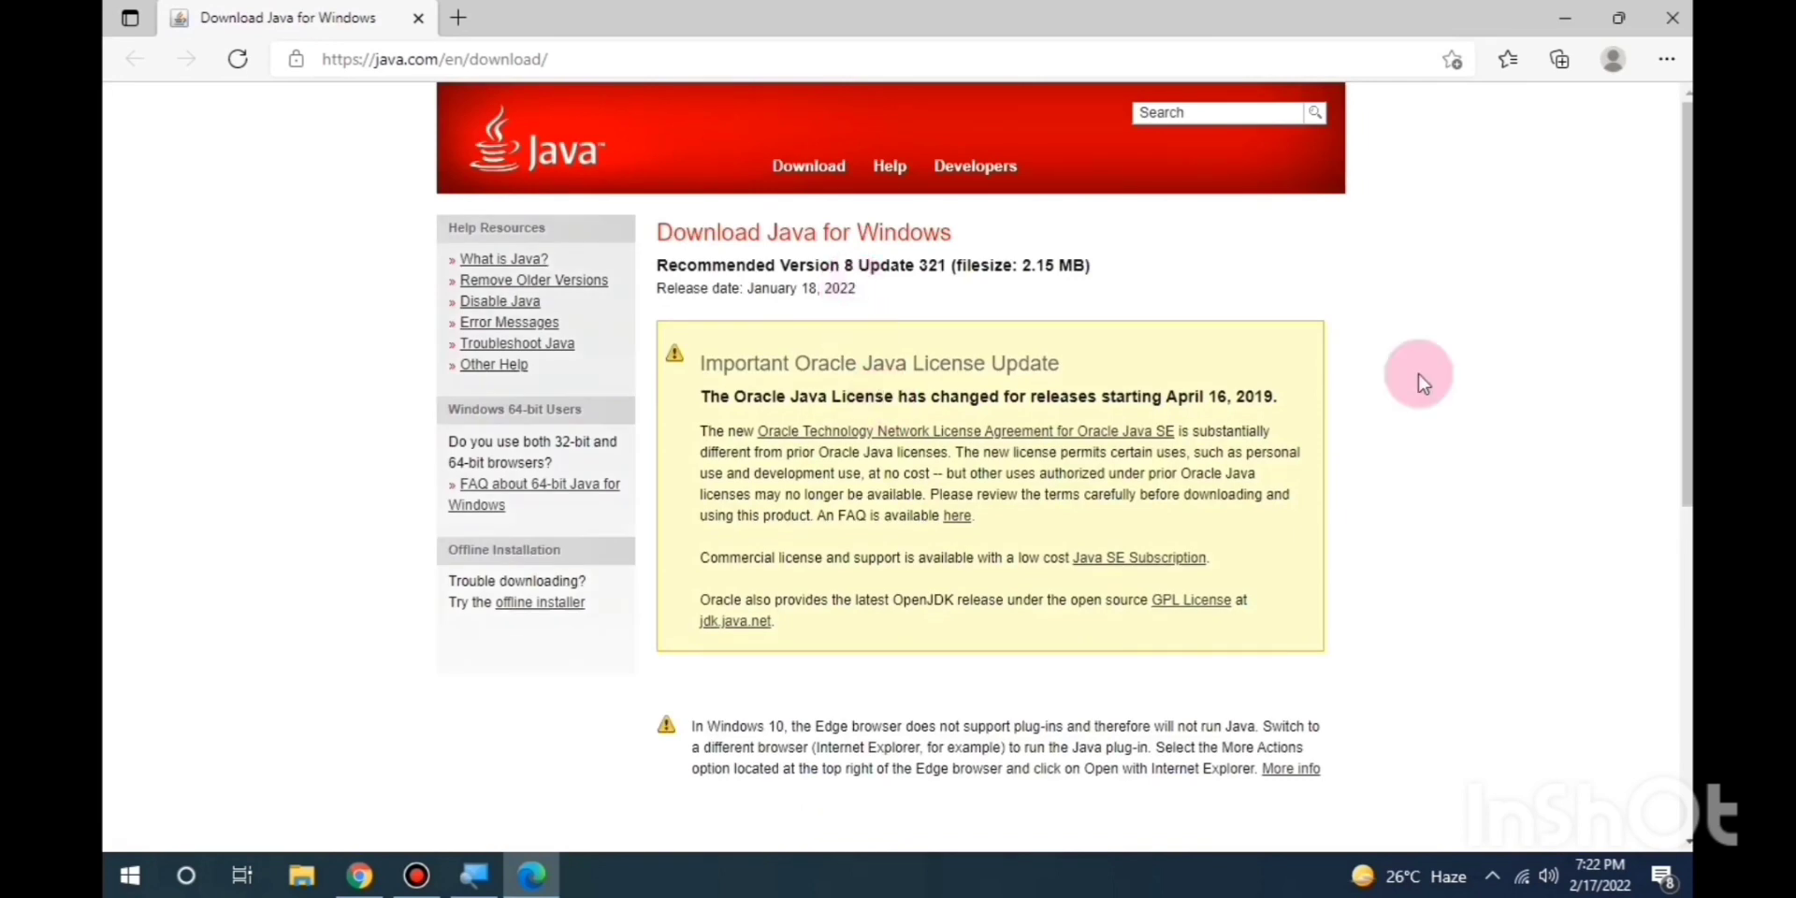
pyautogui.scroll(-5, 1418, 373)
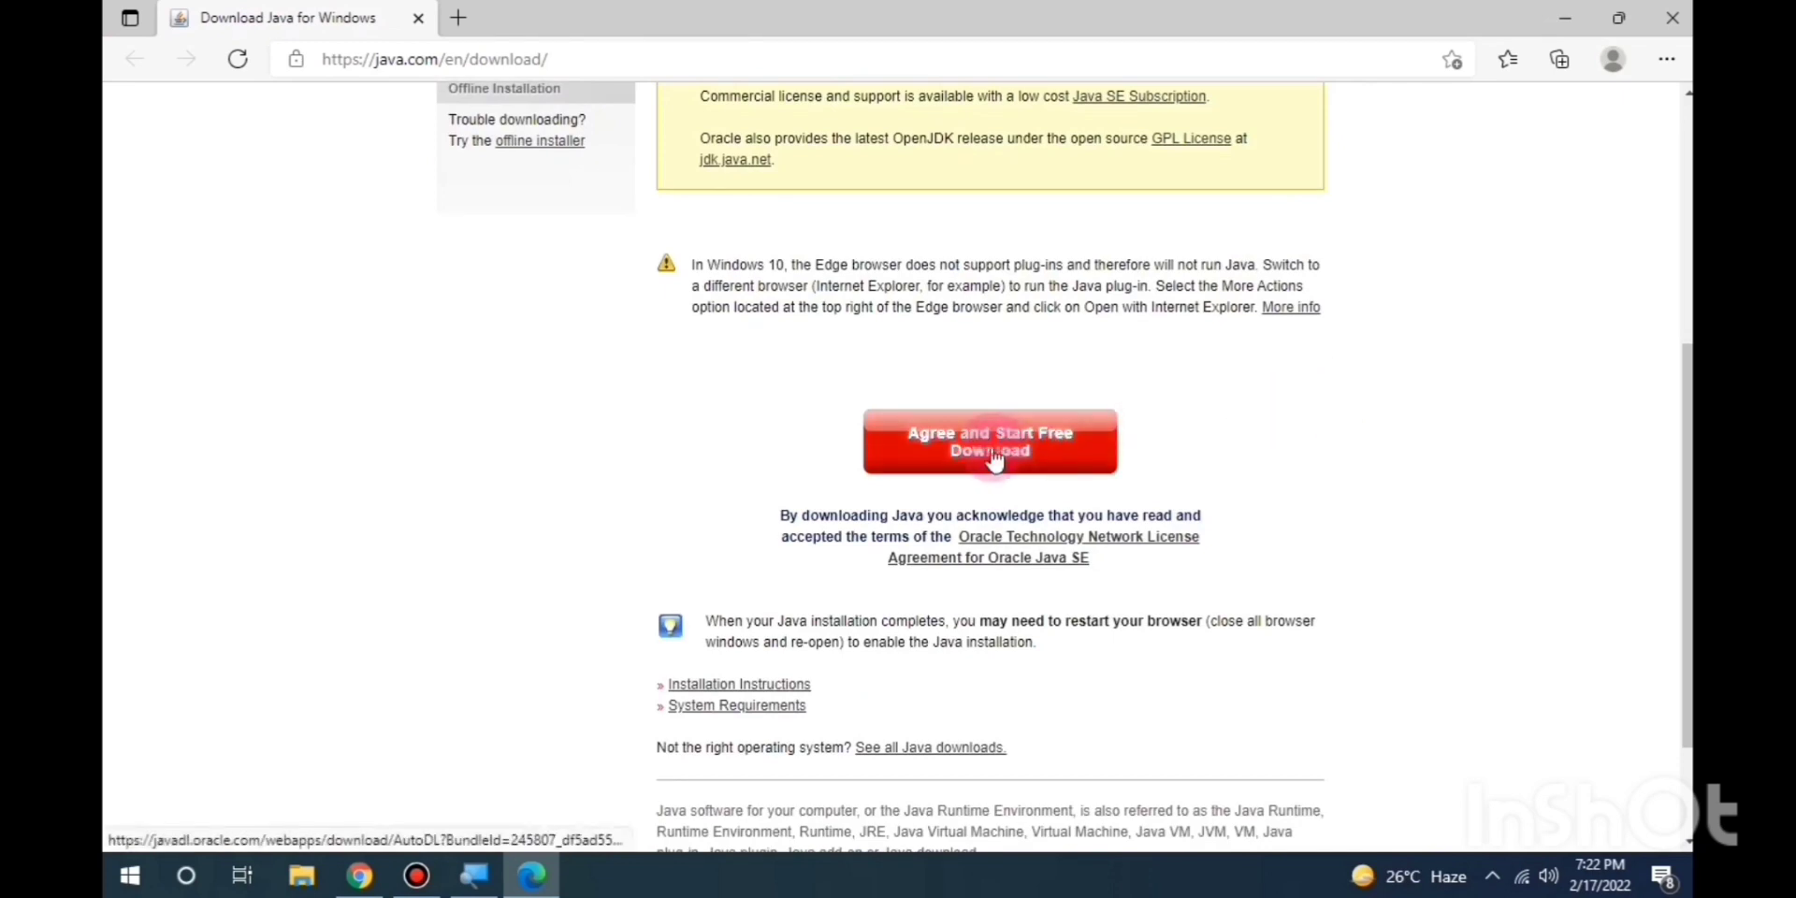
pyautogui.click(994, 459)
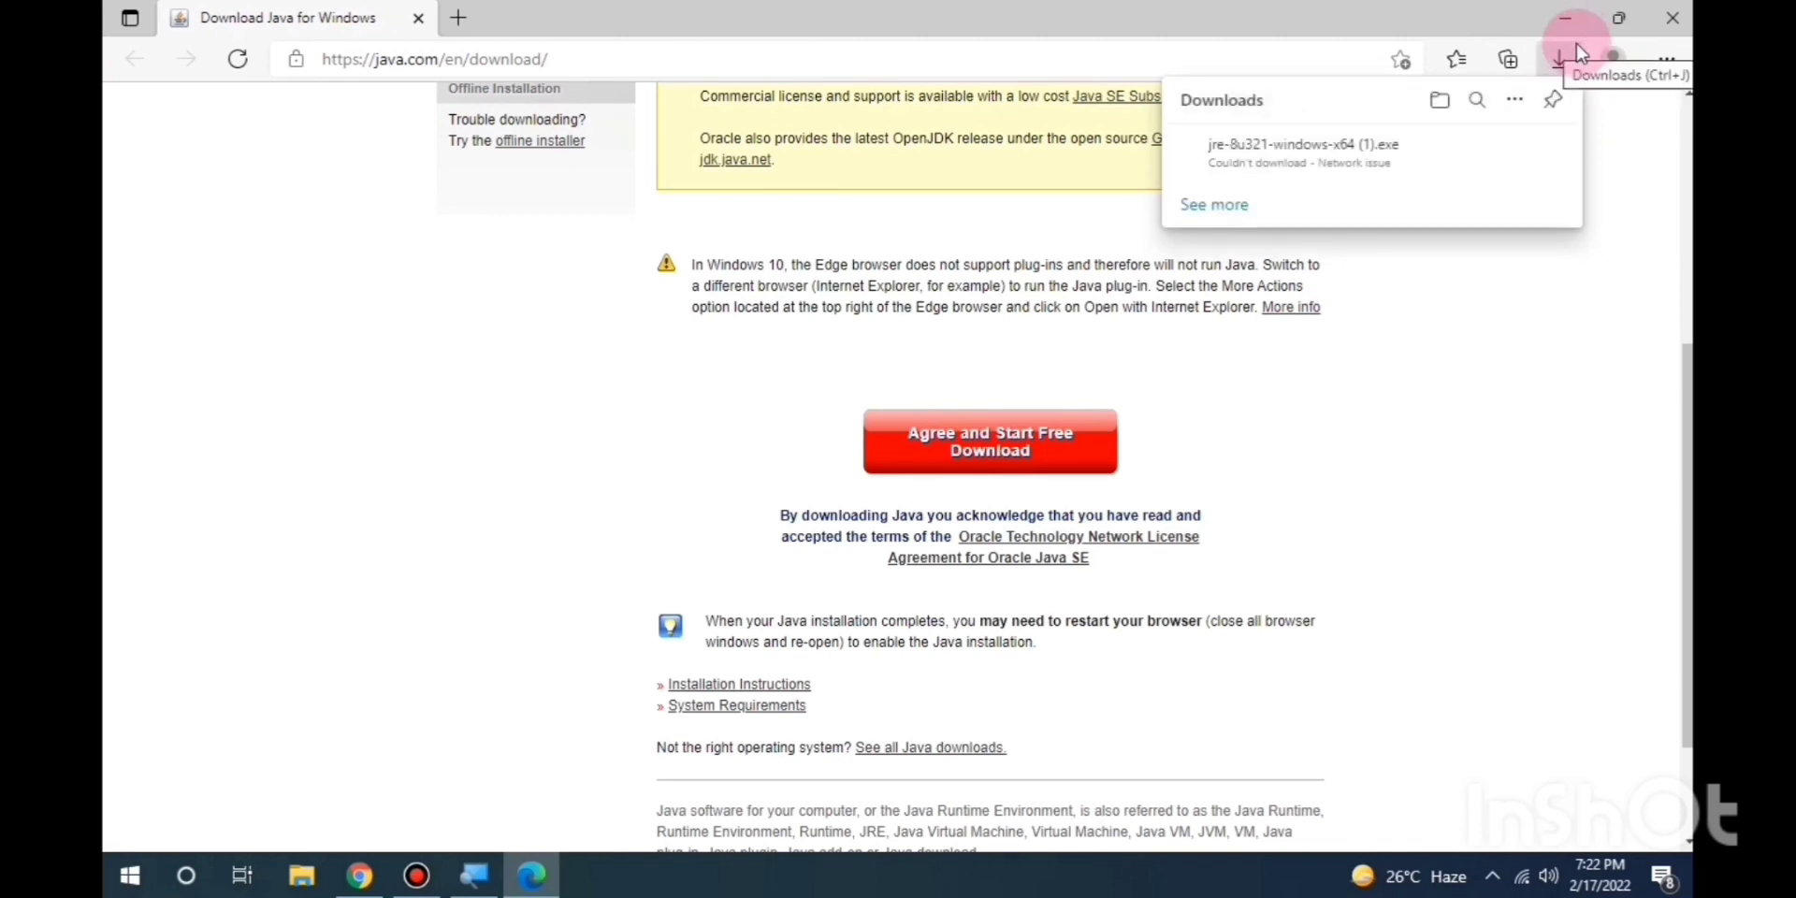
pyautogui.click(1385, 148)
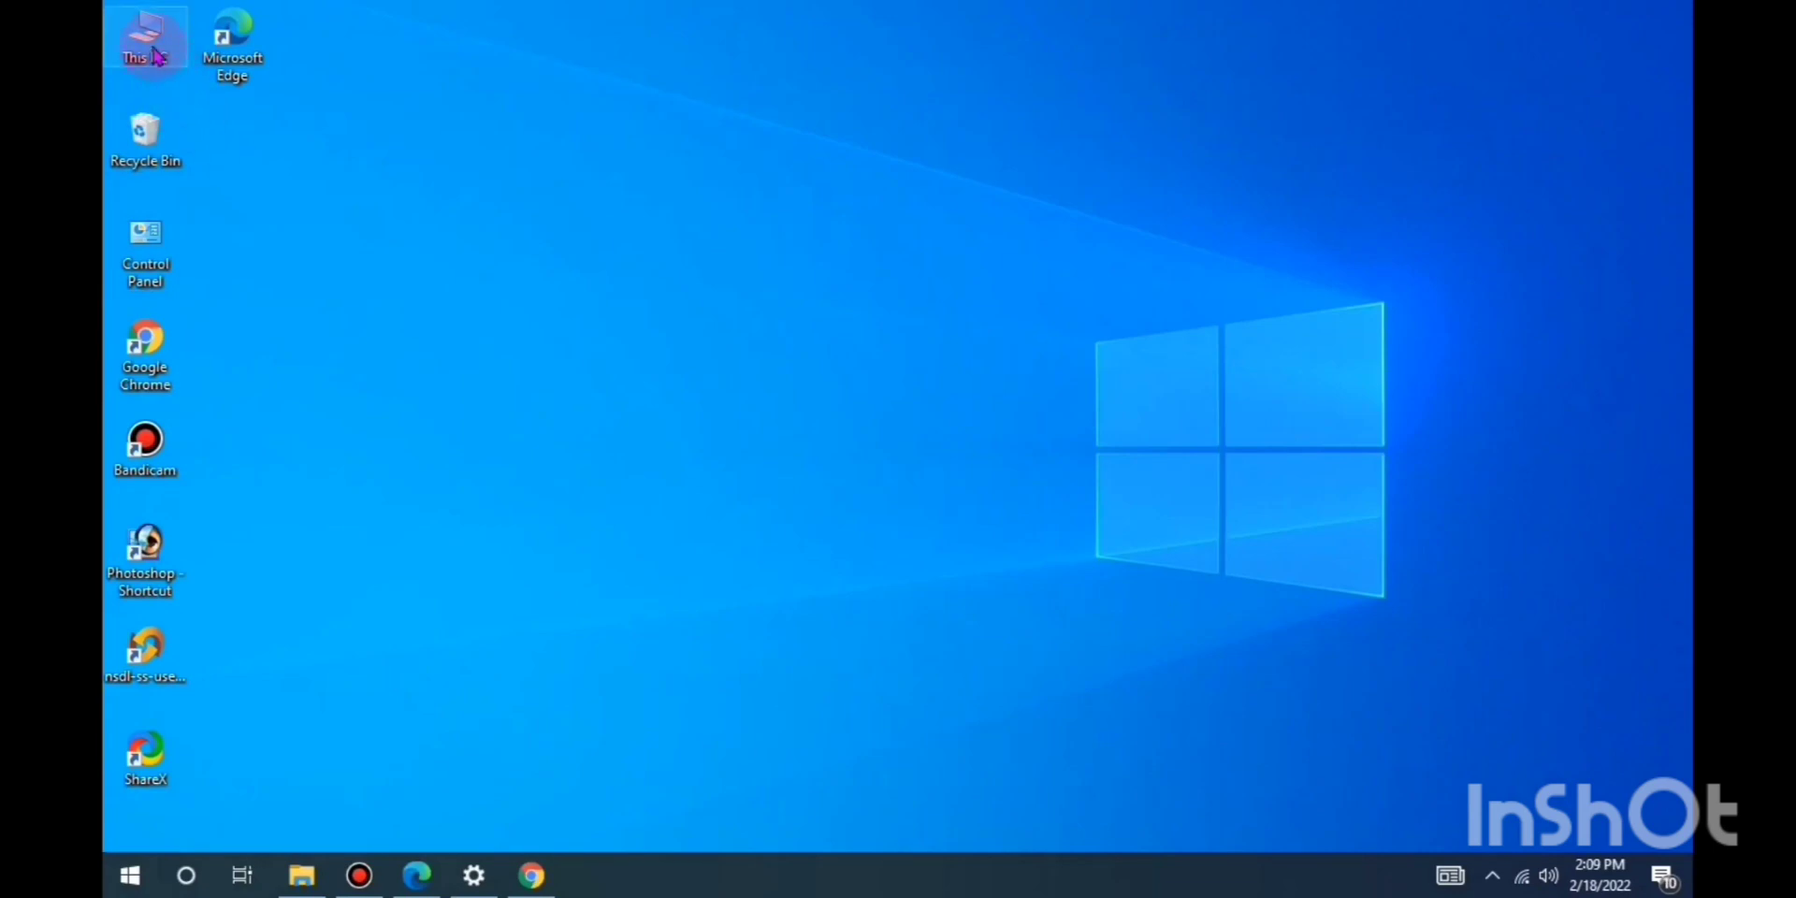
# - Select the jre-8u321-windows-x64 (1) installer under Today in the Downloads folder
pyautogui.doubleClick(150, 42)
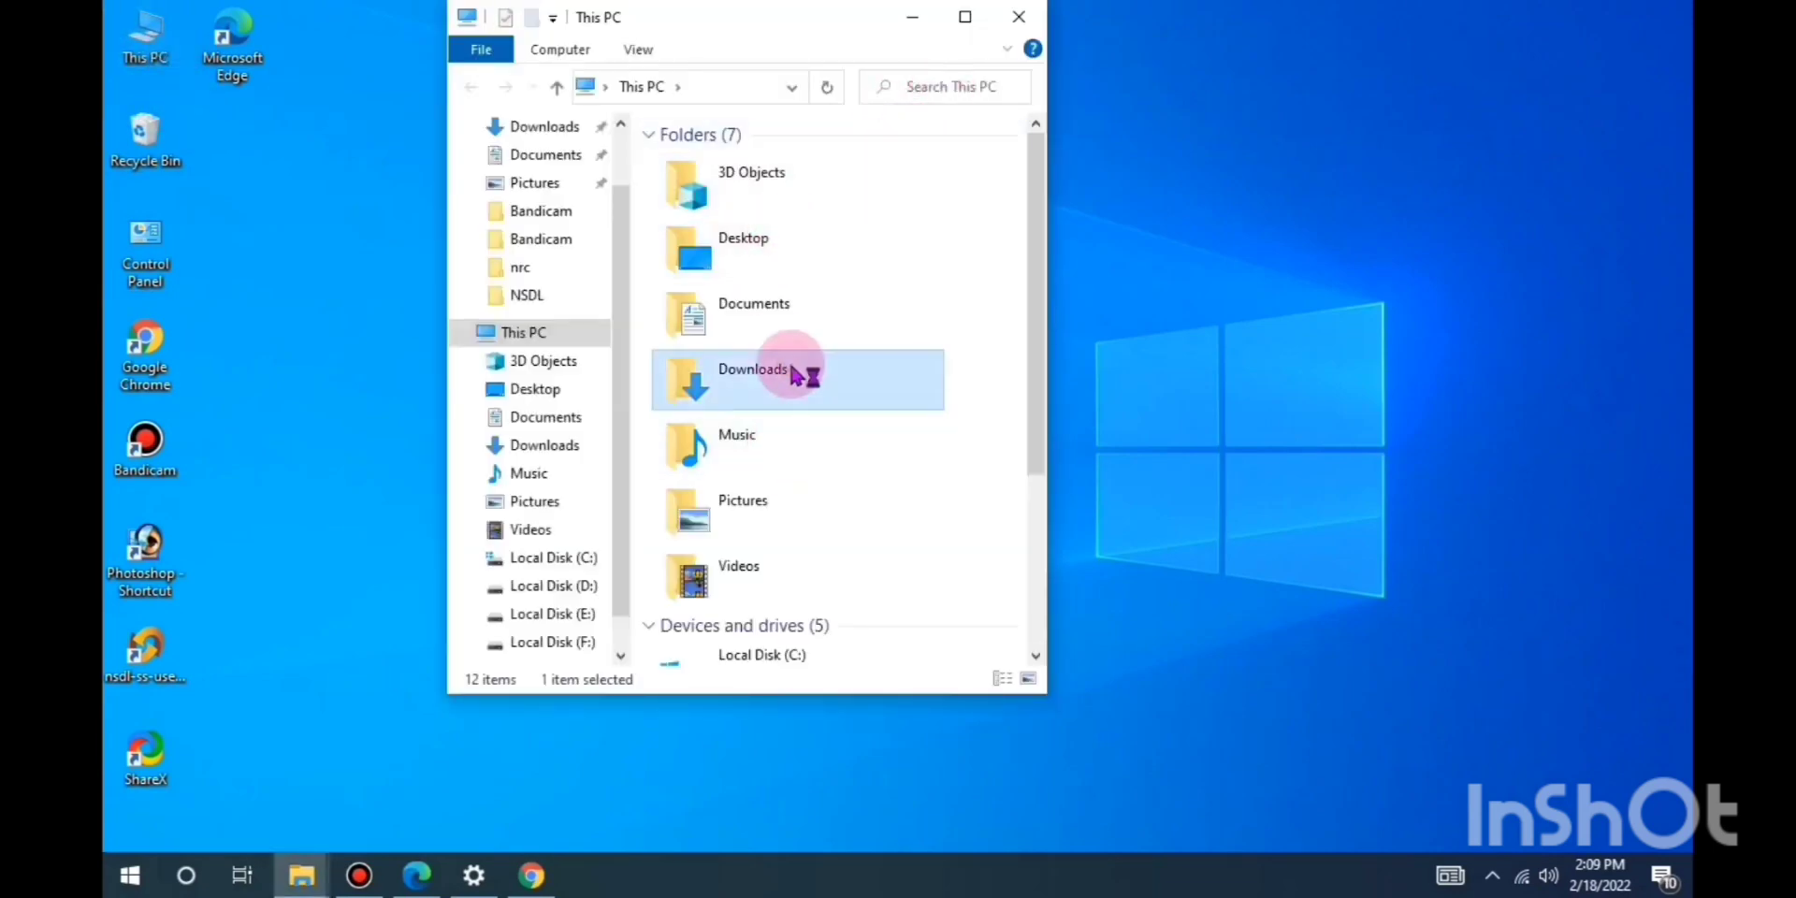
pyautogui.doubleClick(793, 373)
pyautogui.scroll(-10, 795, 374)
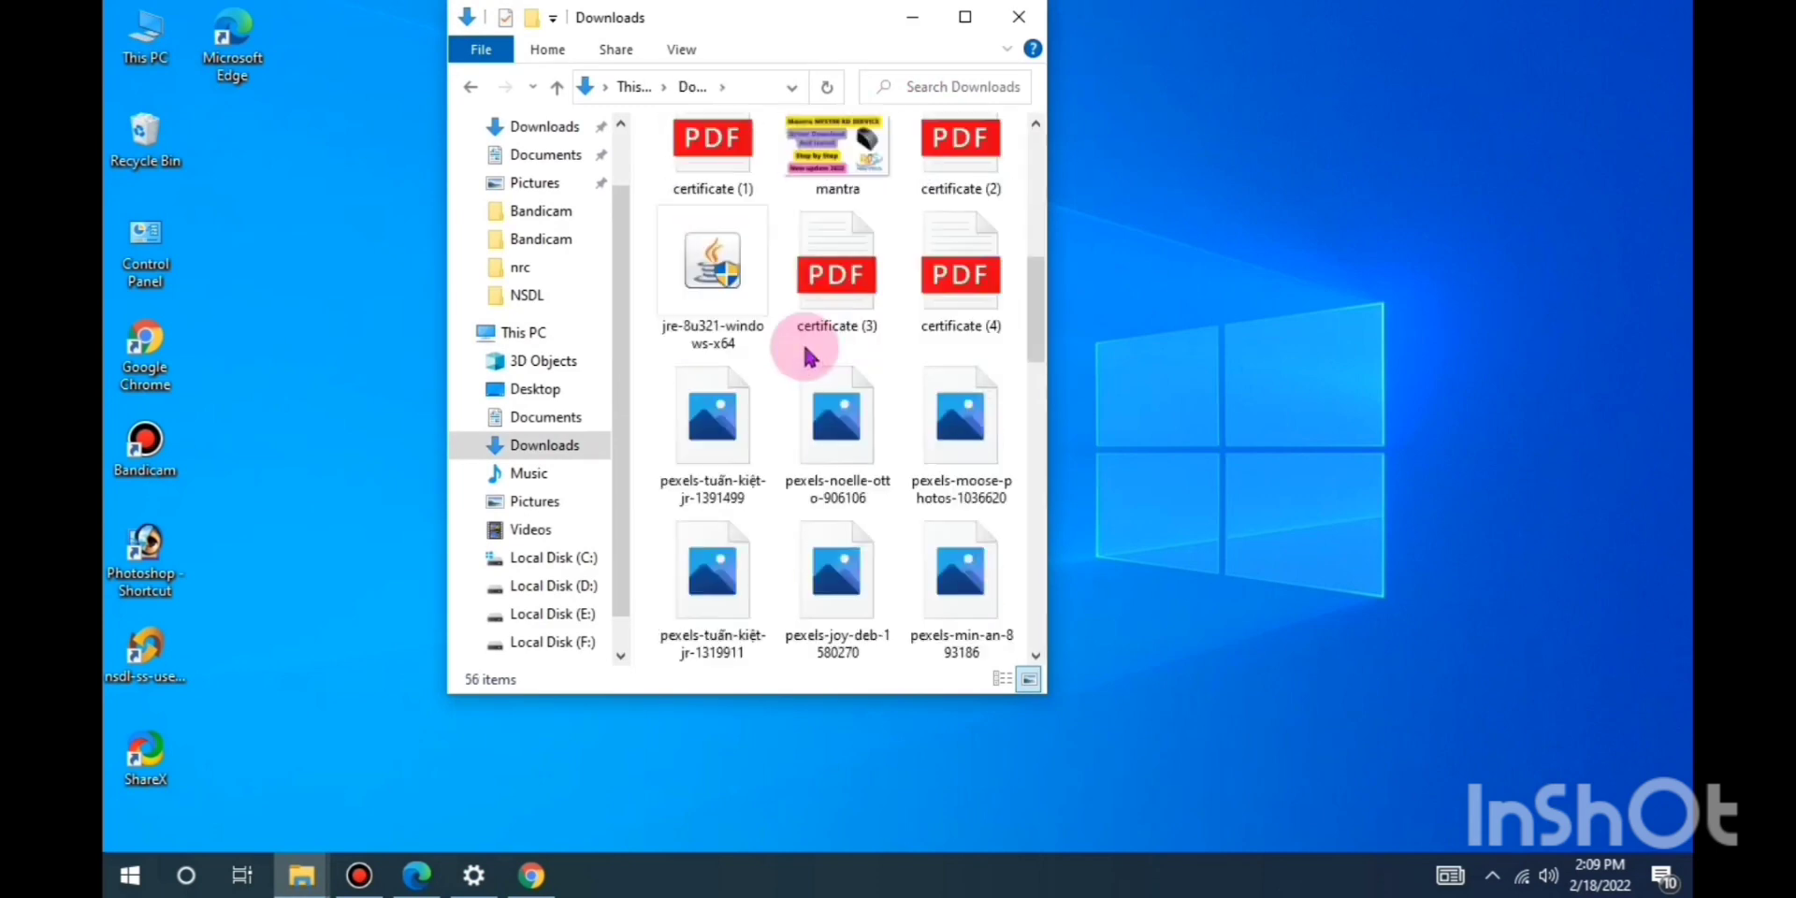
pyautogui.scroll(-10, 805, 379)
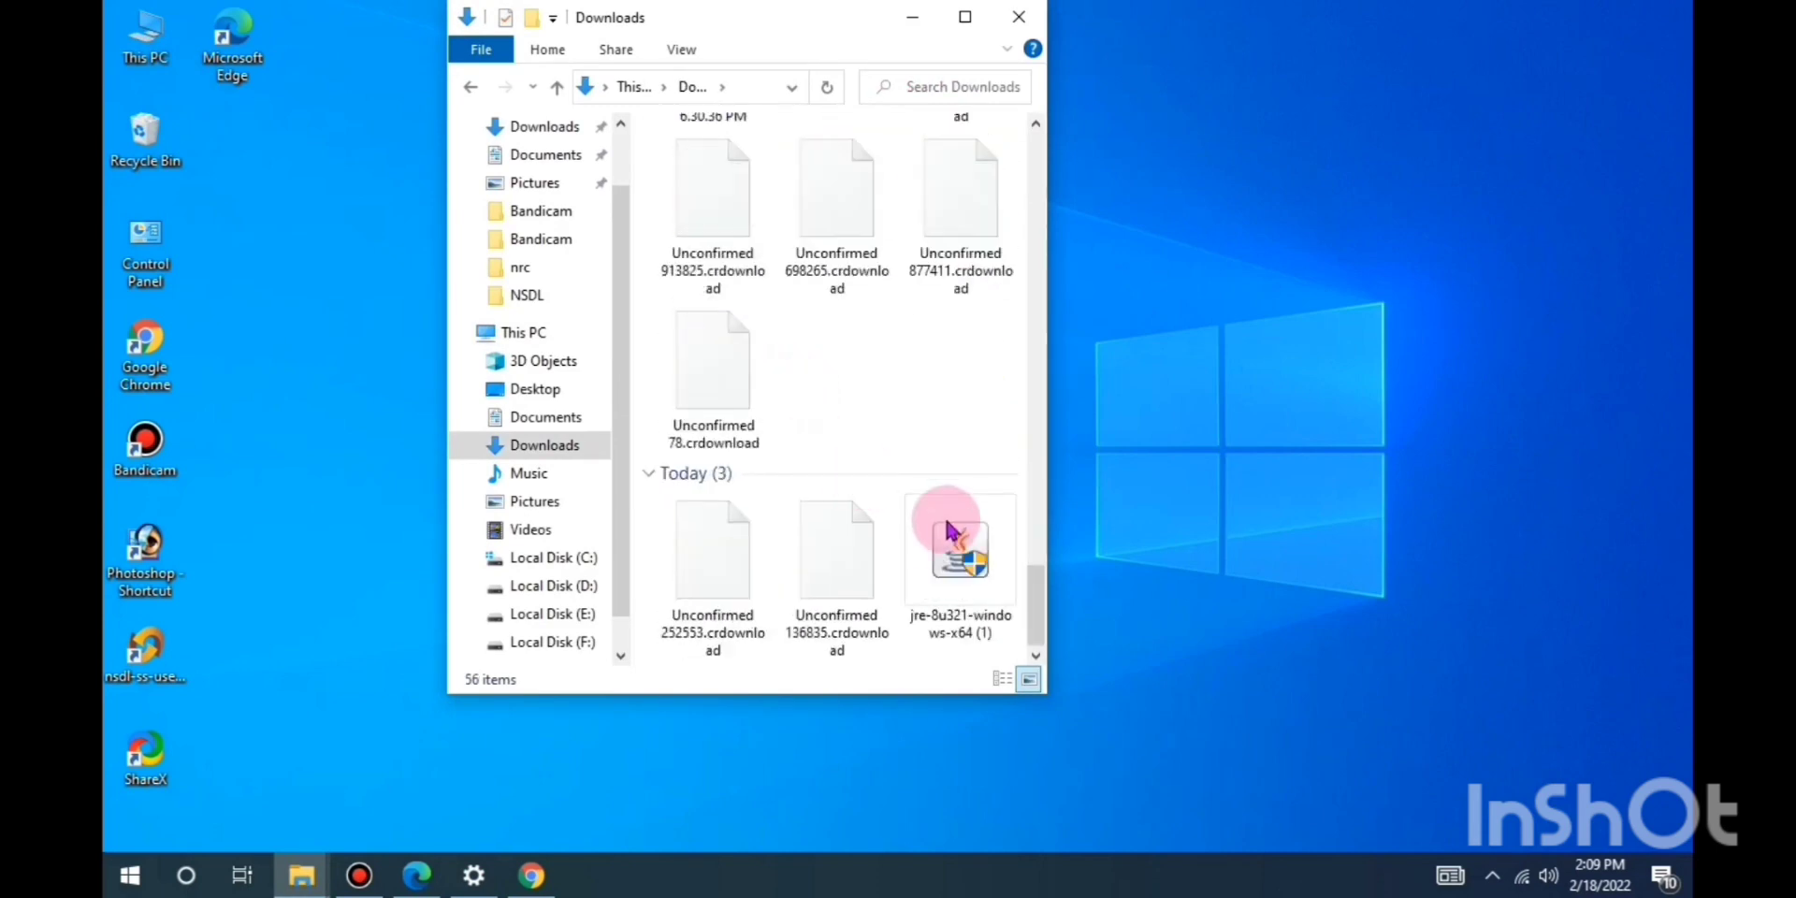
pyautogui.click(949, 556)
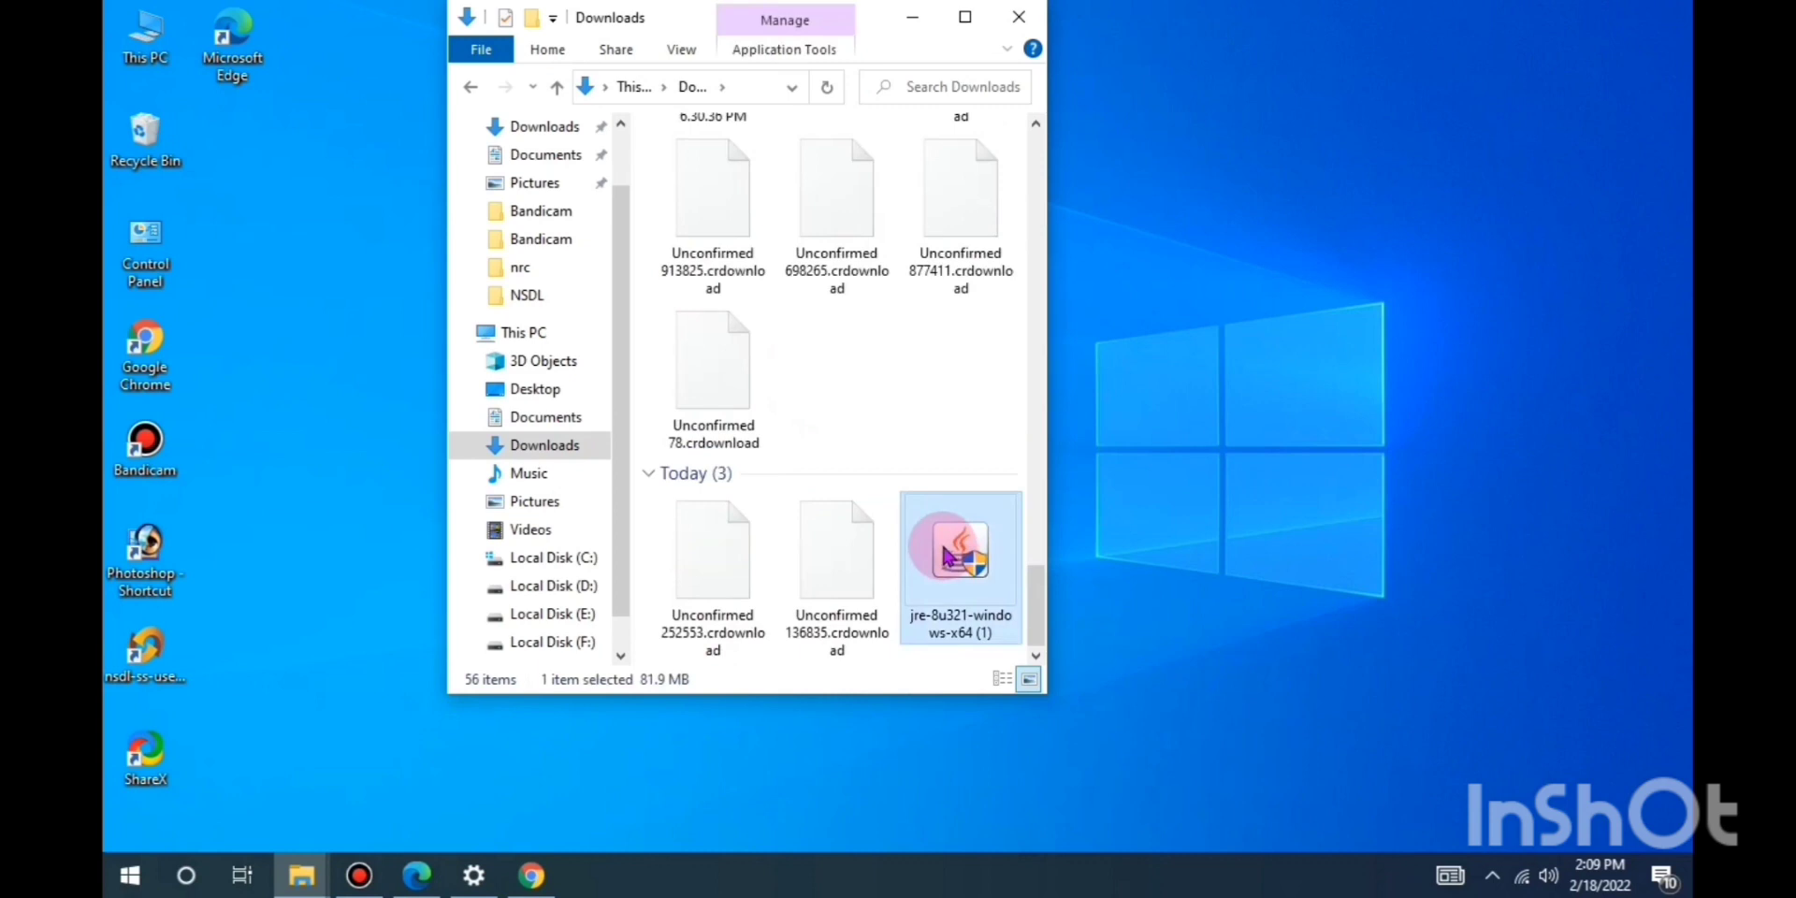
# - Run the jre-8u321 installer as administrator, install Java, and close the completion dialog
pyautogui.rightClick(945, 556)
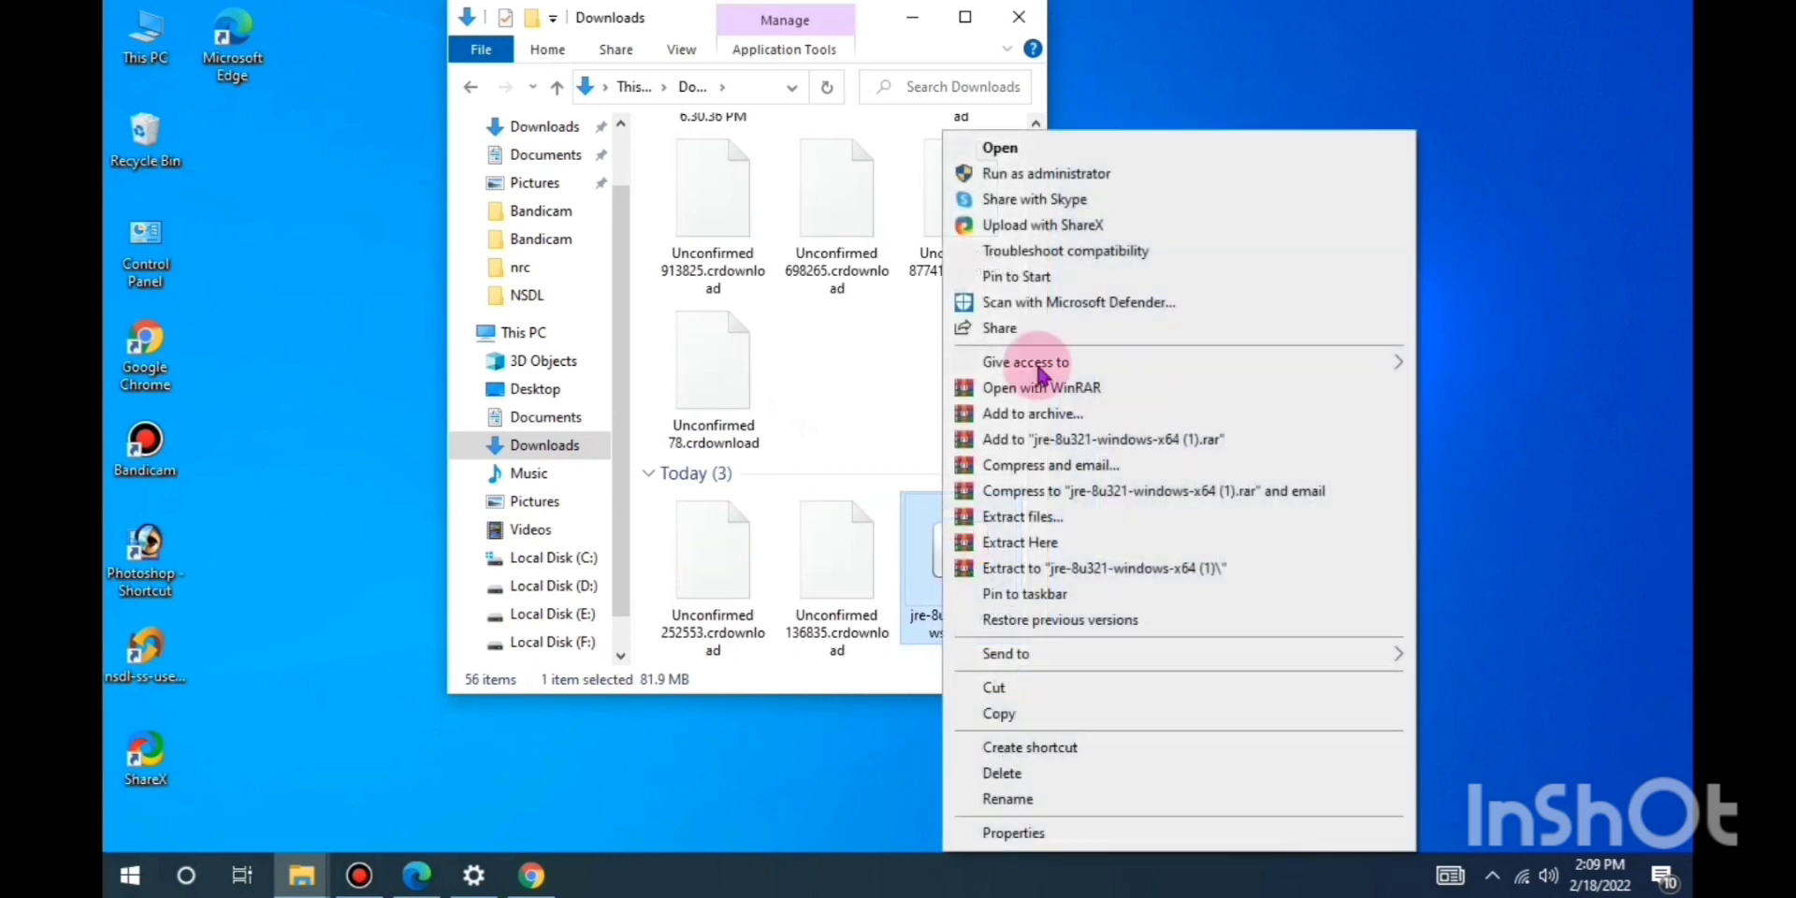
pyautogui.click(1029, 173)
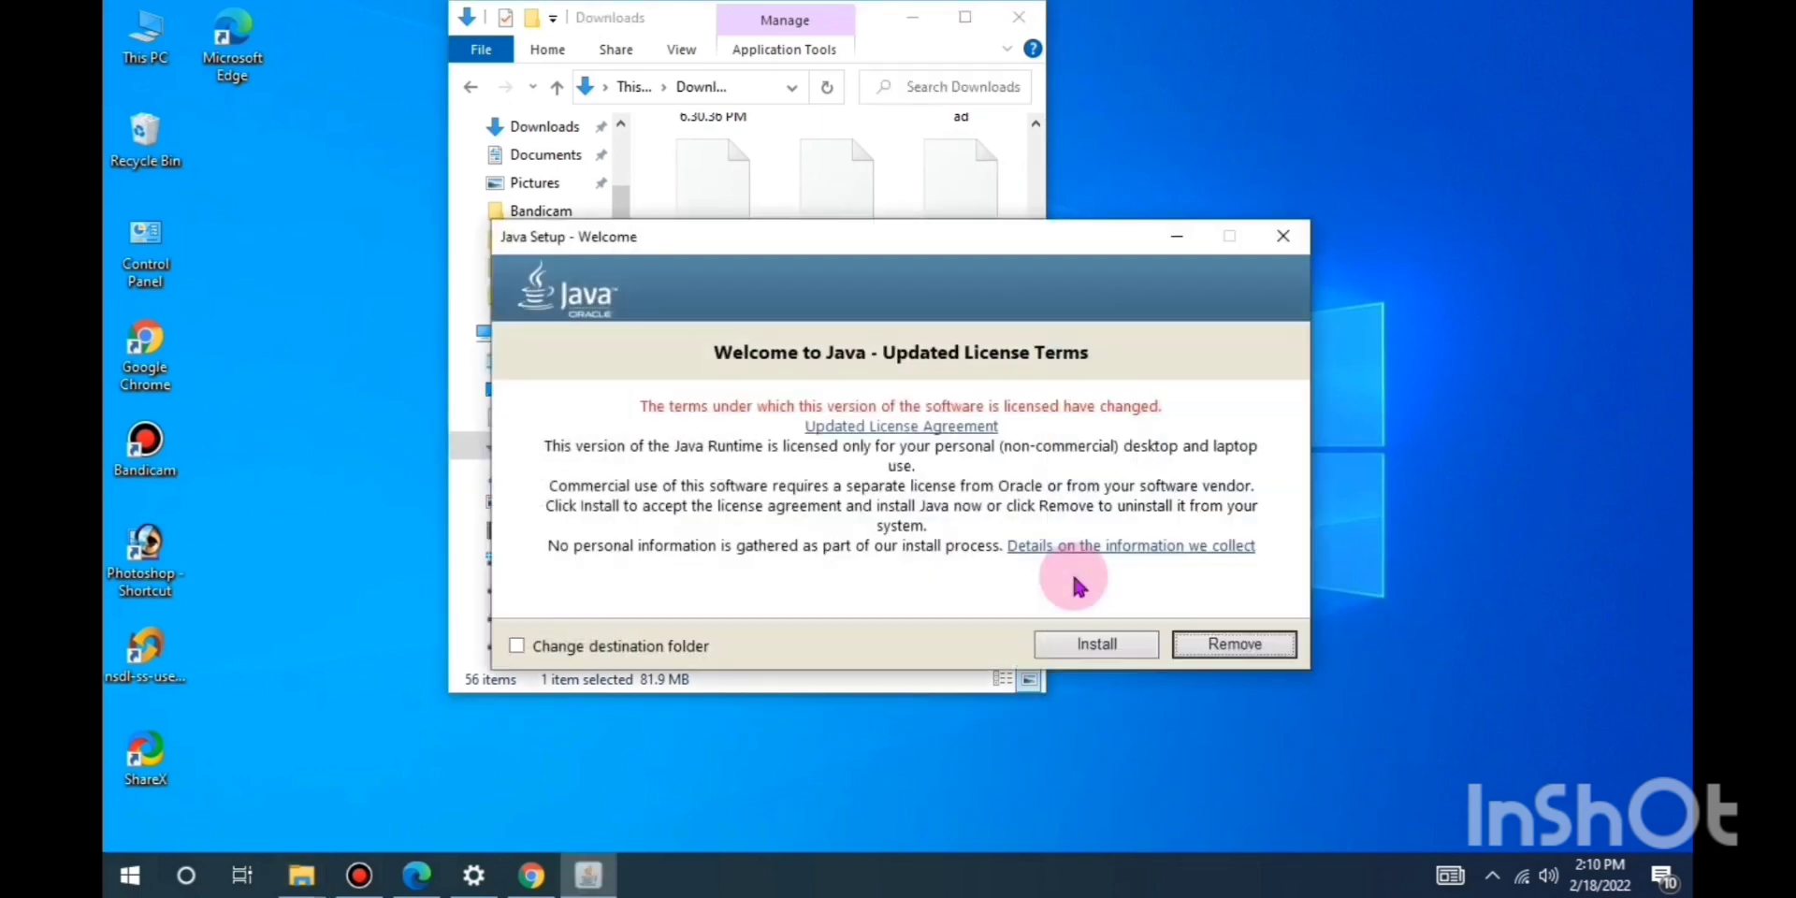
pyautogui.click(1086, 645)
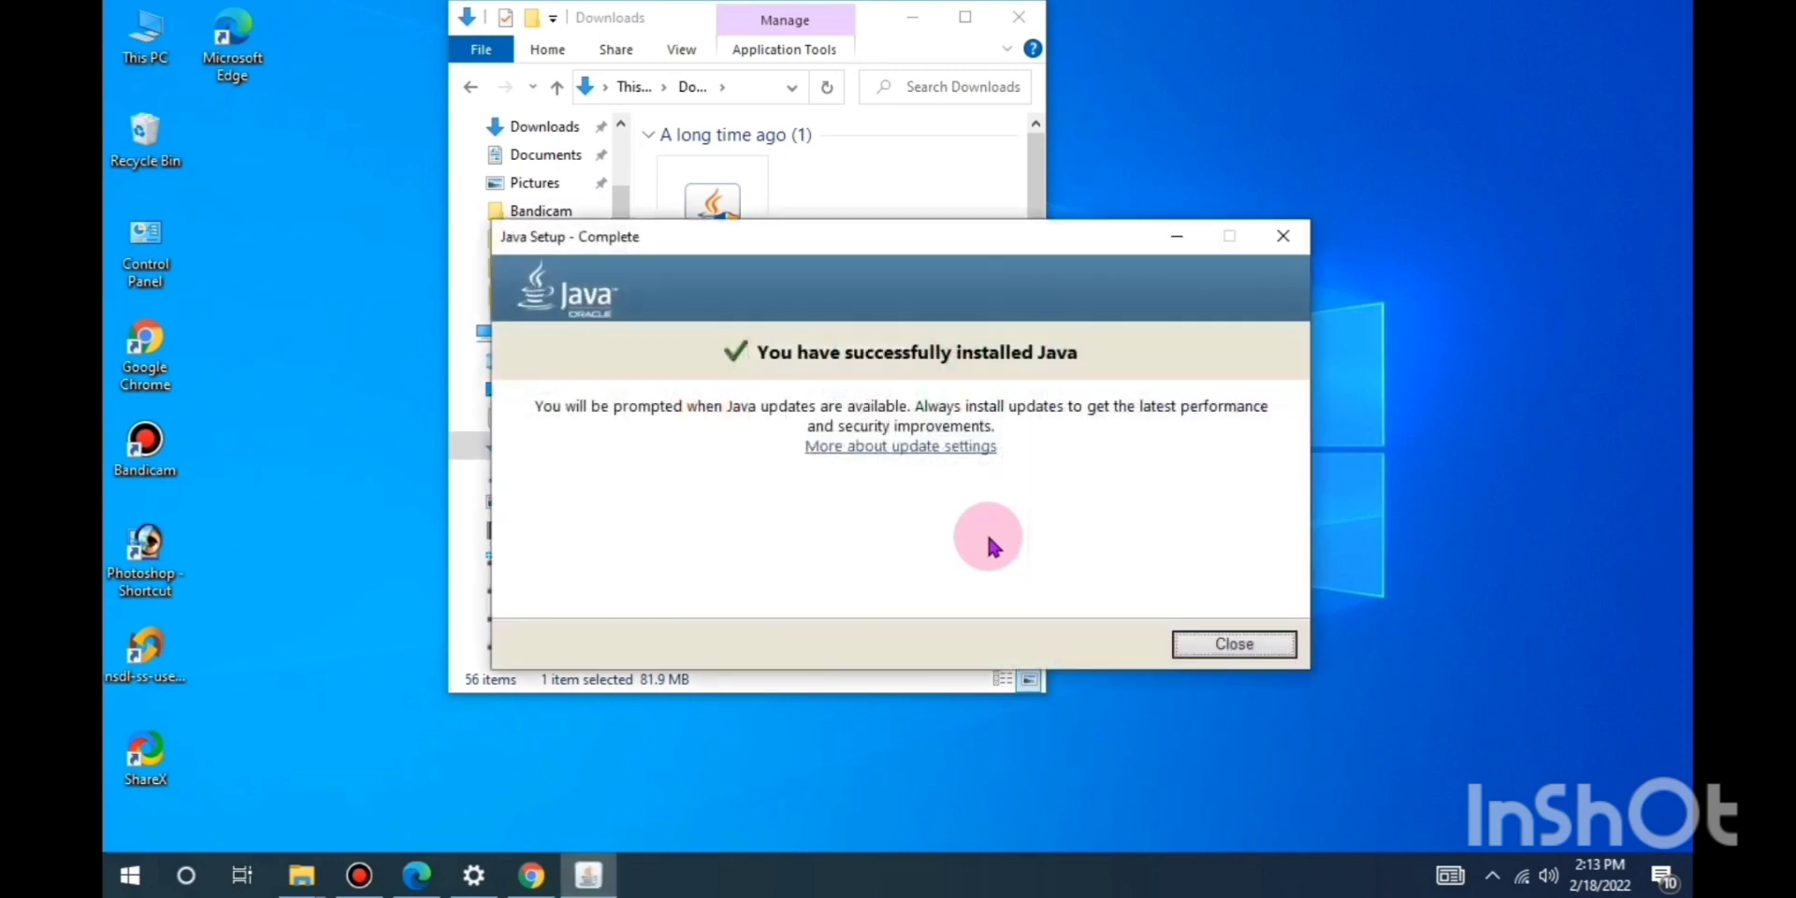
pyautogui.click(1234, 644)
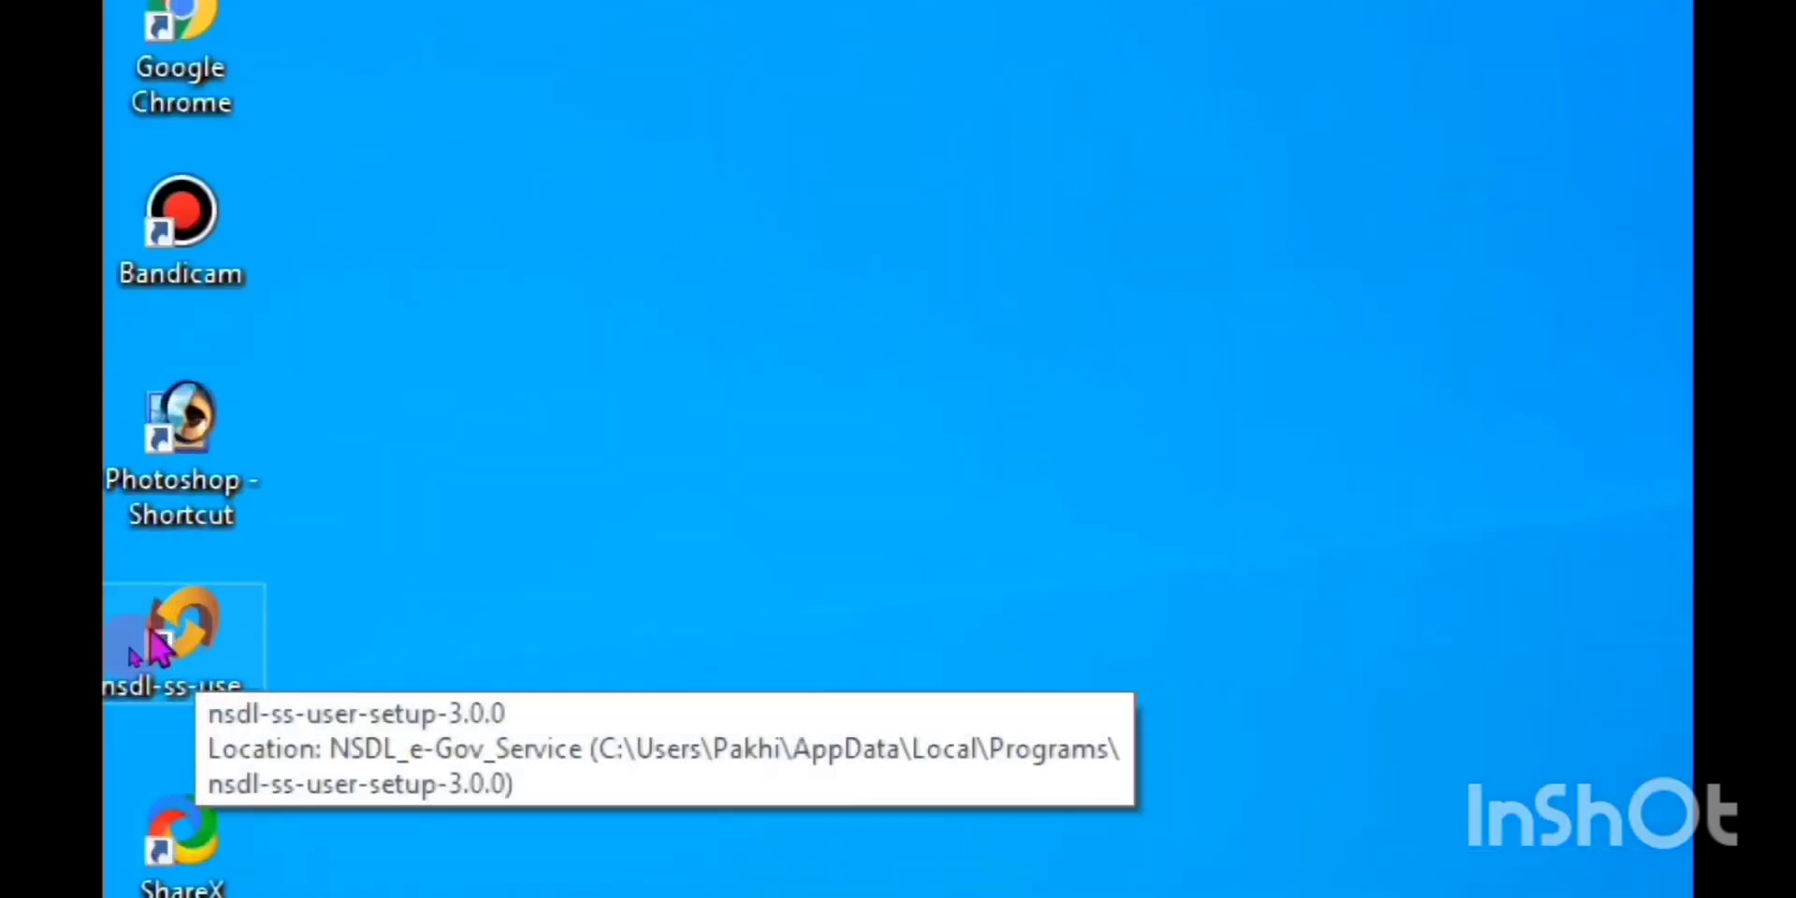
# - Start the NSDL e-Gov service from the nsdl-ss-user-setup-3.0.0 desktop shortcut
pyautogui.doubleClick(135, 650)
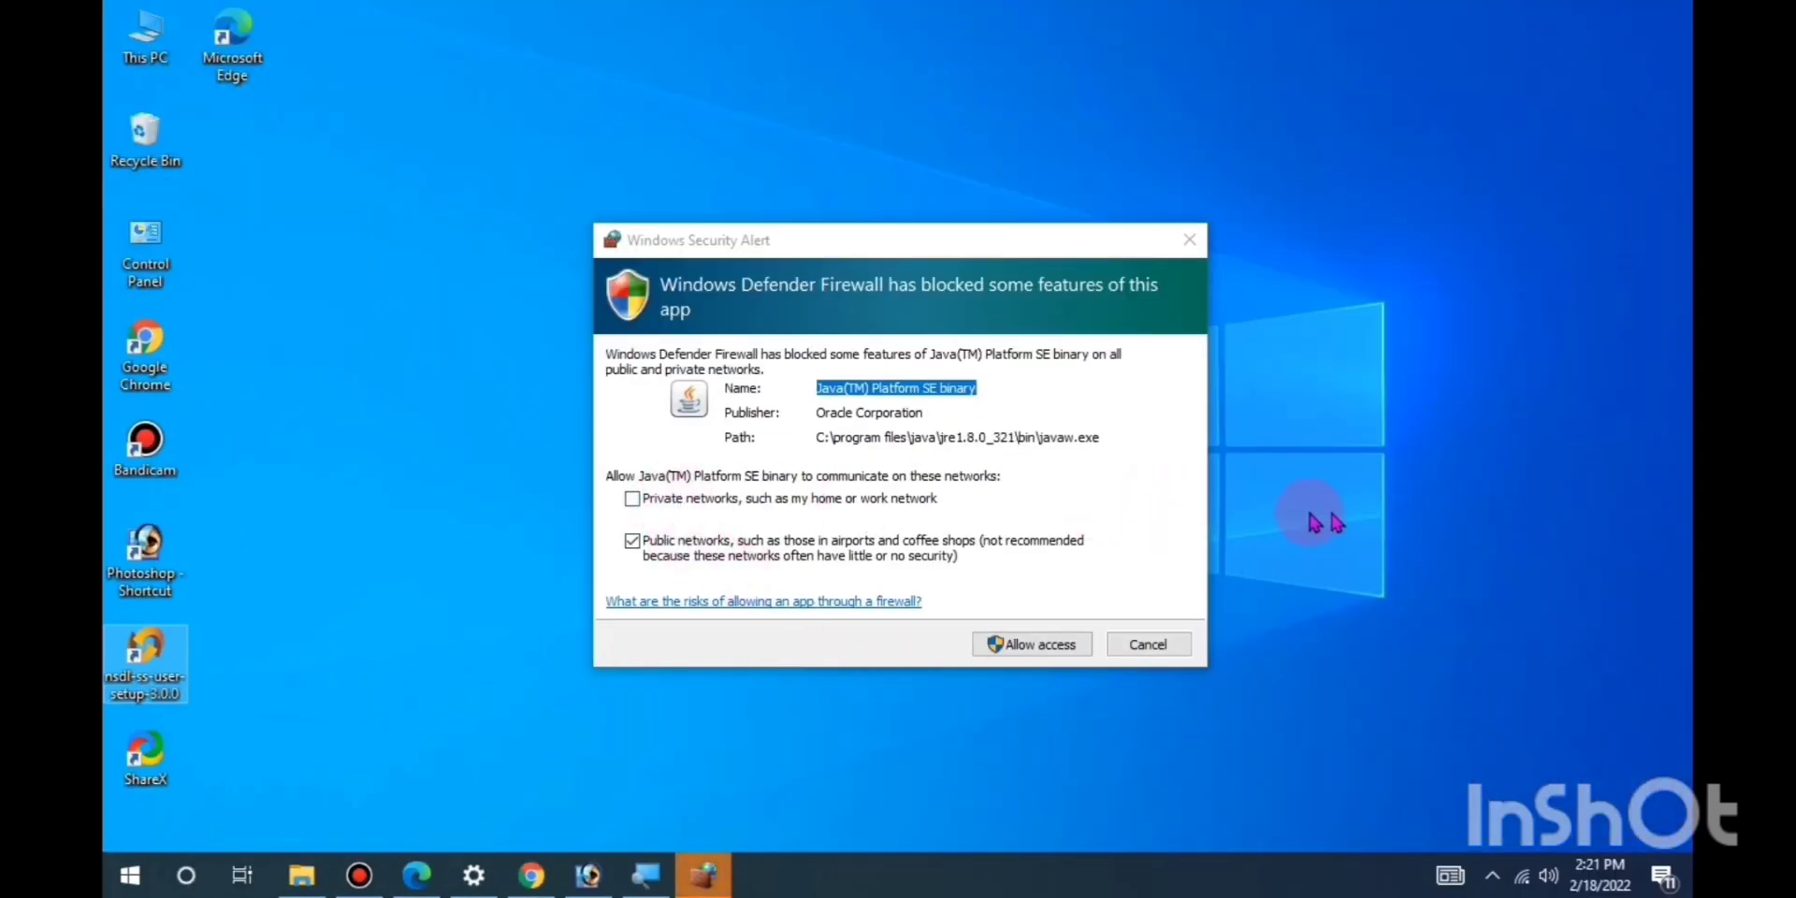
# - Allow Java through the Windows firewall on both private and public networks
pyautogui.click(634, 501)
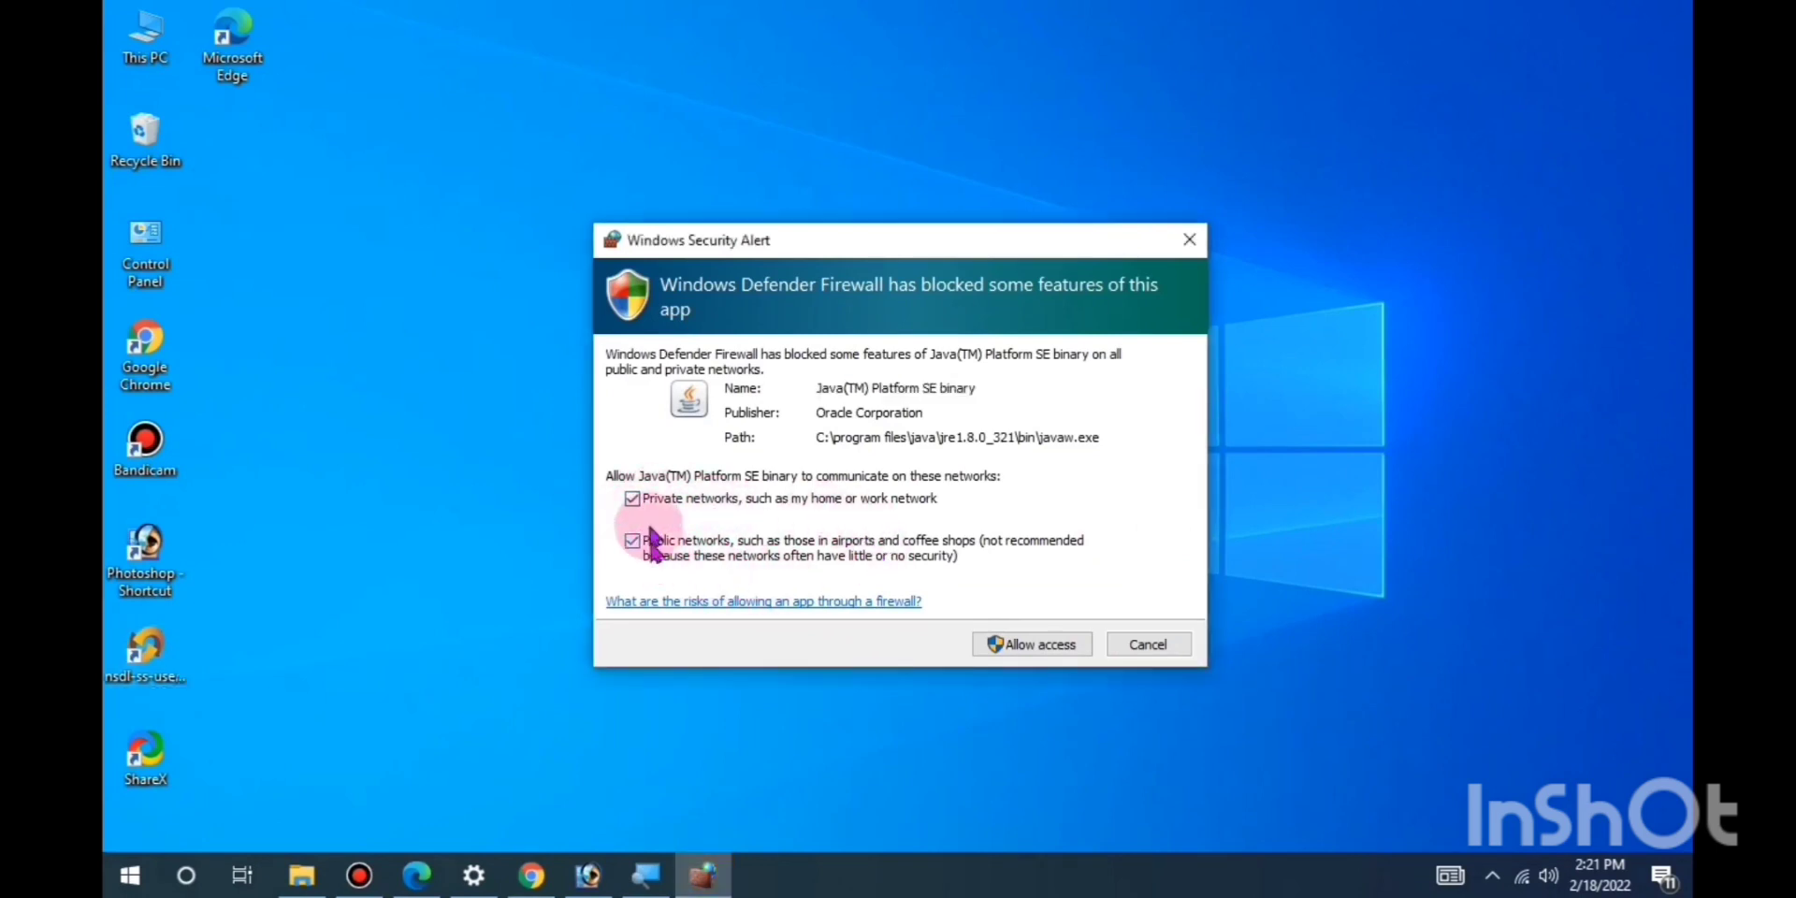
pyautogui.click(1030, 643)
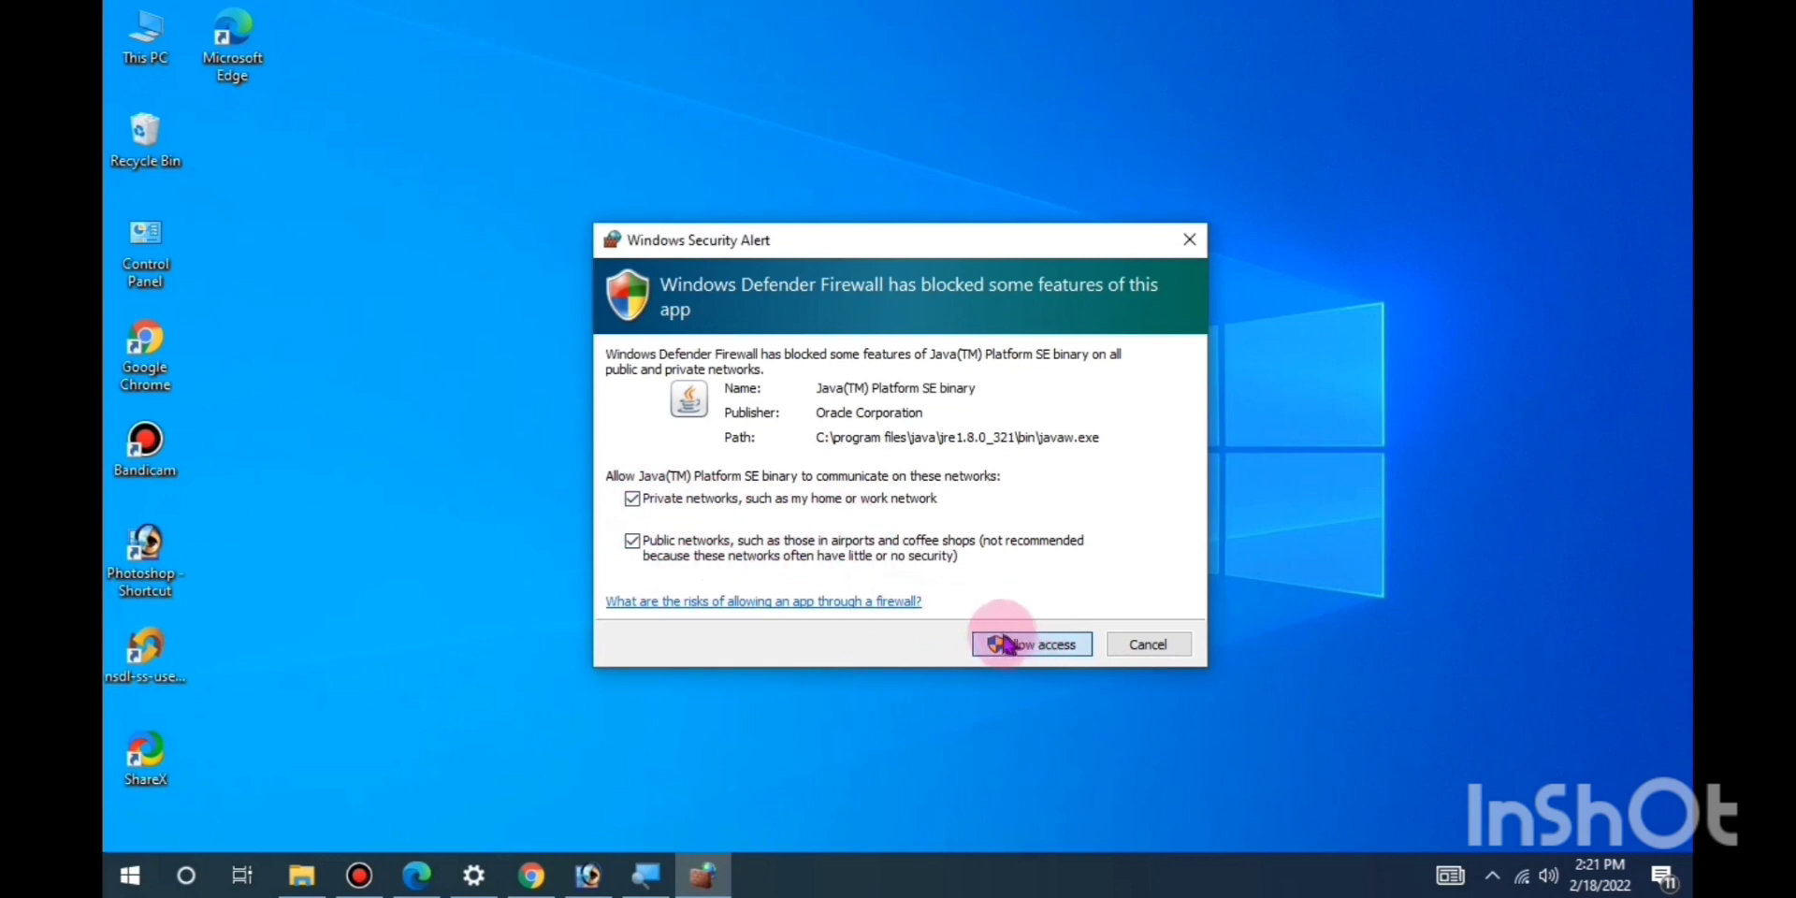
pyautogui.click(1050, 644)
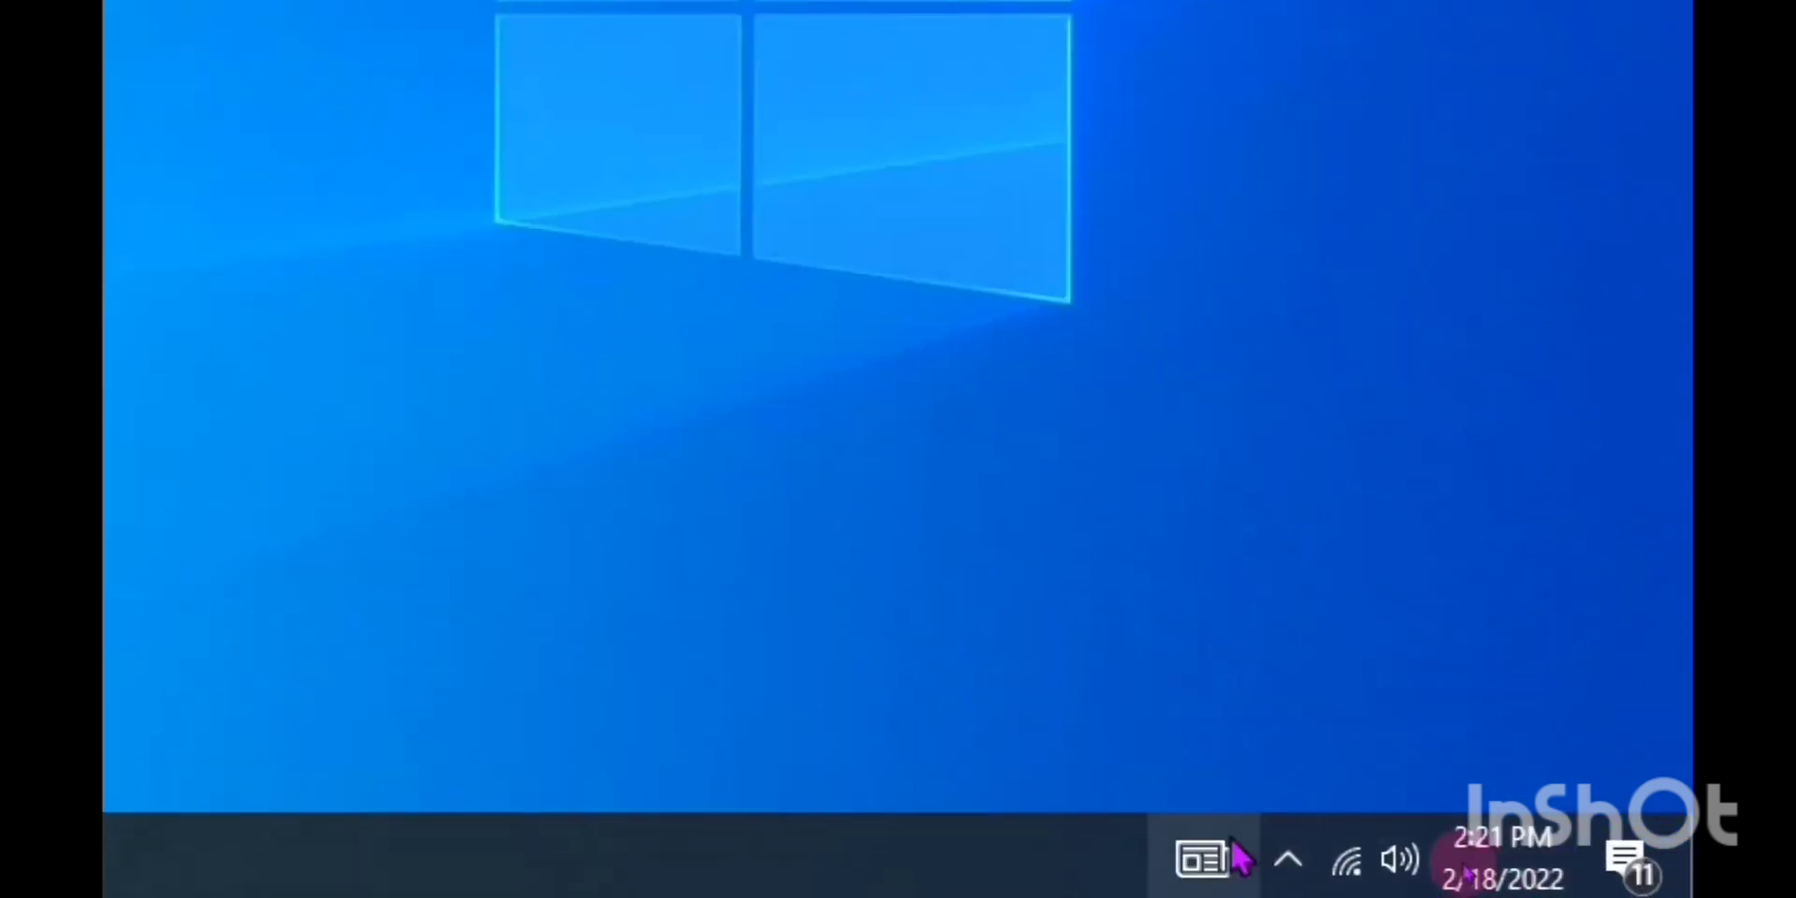
# - Verify the NSDL service icon among the hidden tray icons, then bring Chrome forward
pyautogui.click(1289, 859)
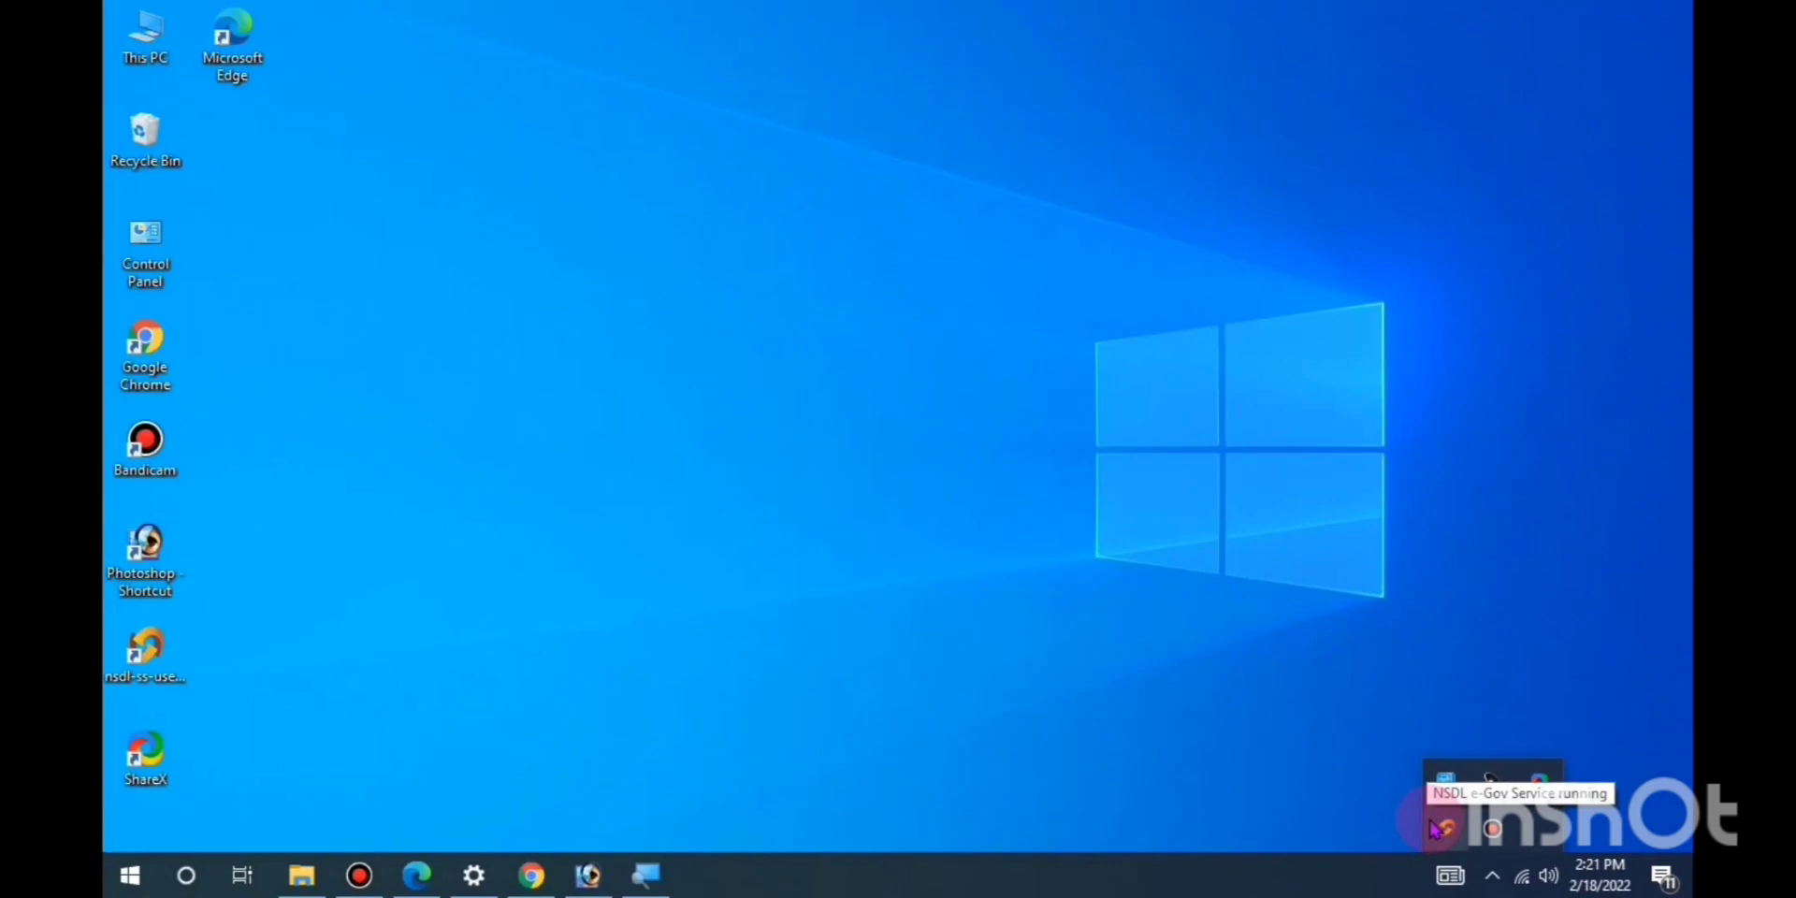
pyautogui.click(1291, 773)
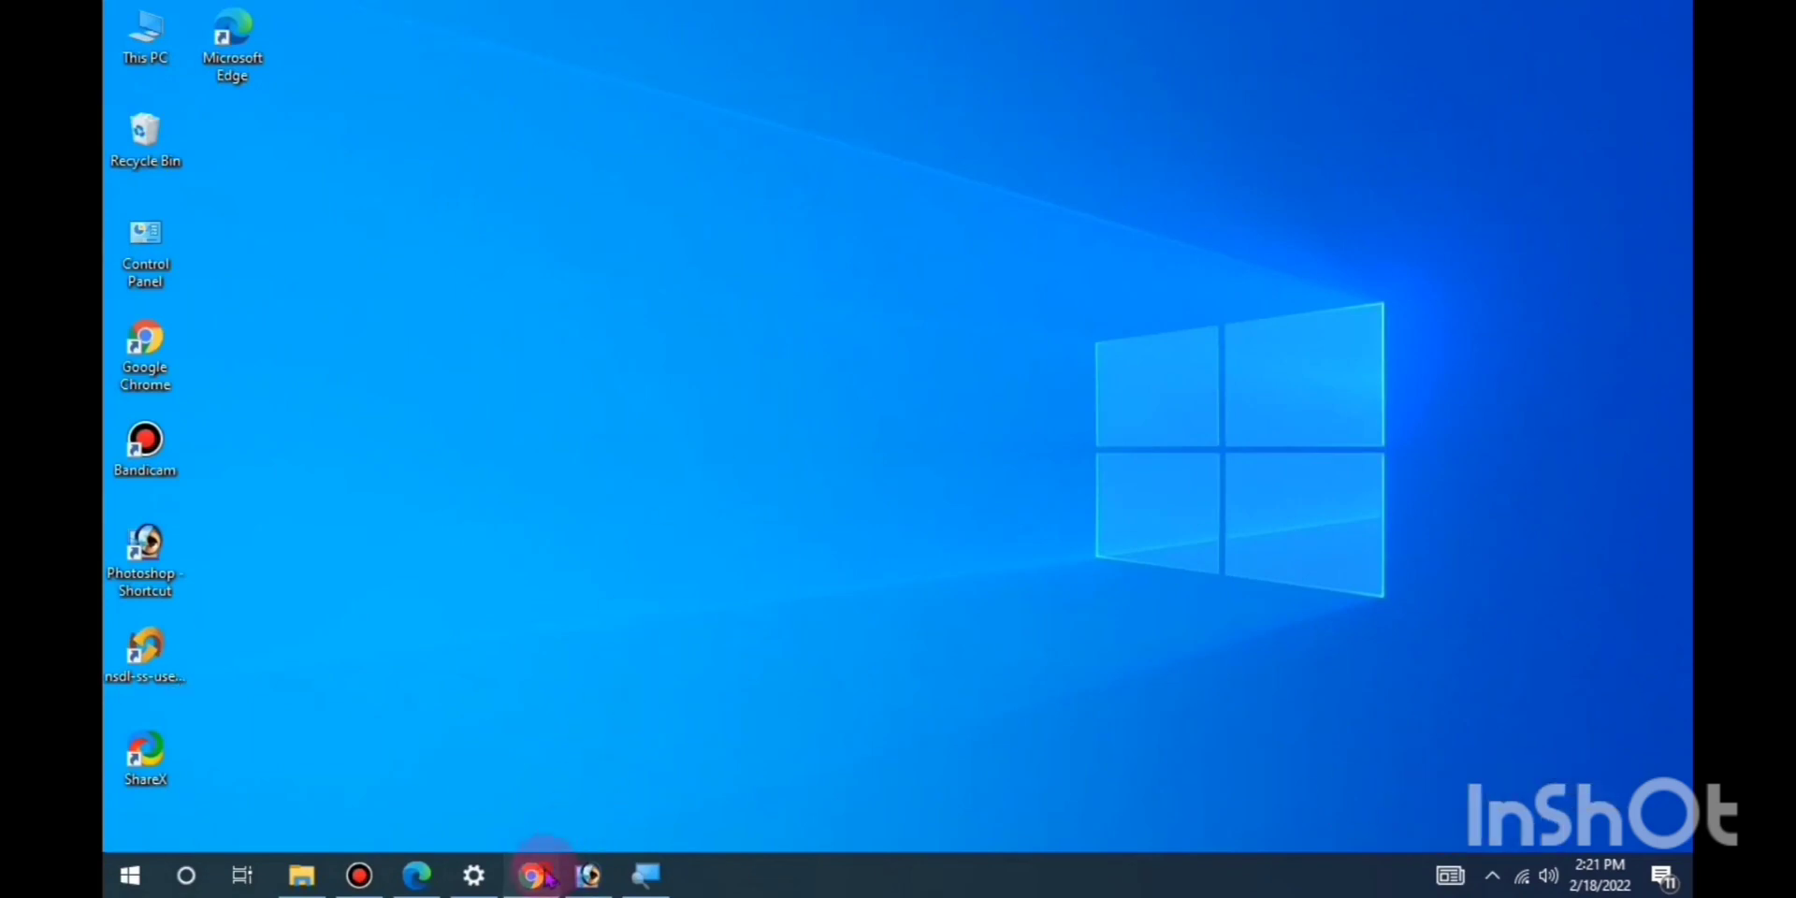
pyautogui.click(550, 877)
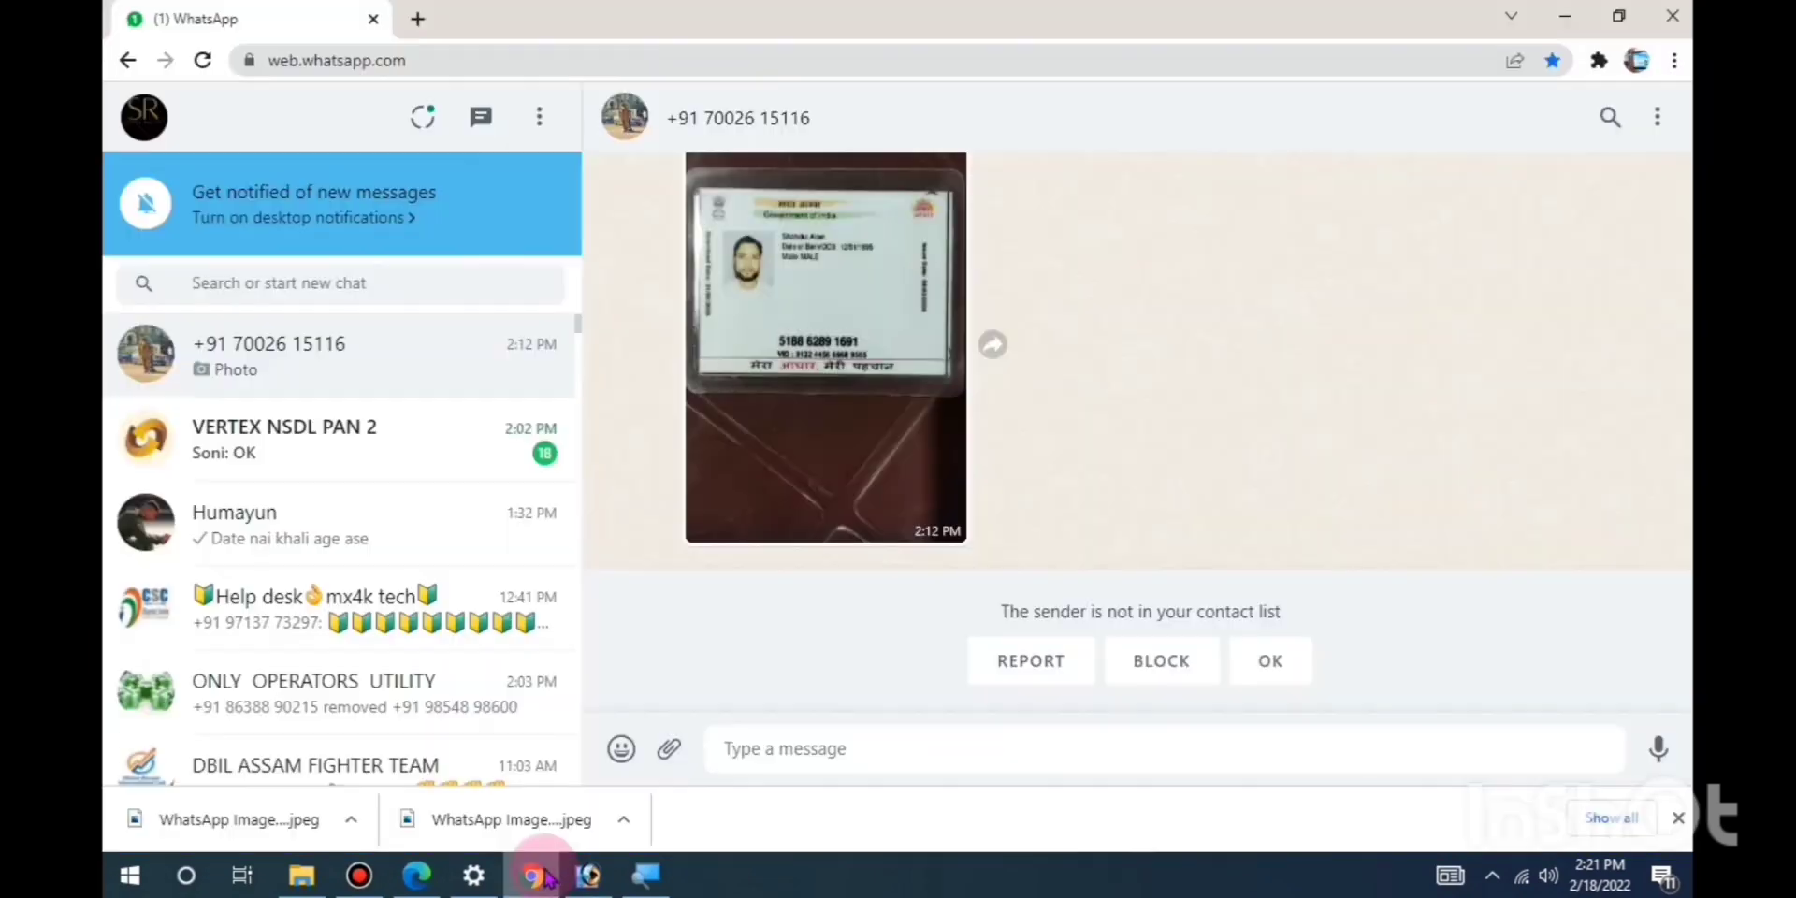
# - Search 'login manager' in a new tab and open the NSDL Login Manager page at its login form
pyautogui.click(420, 21)
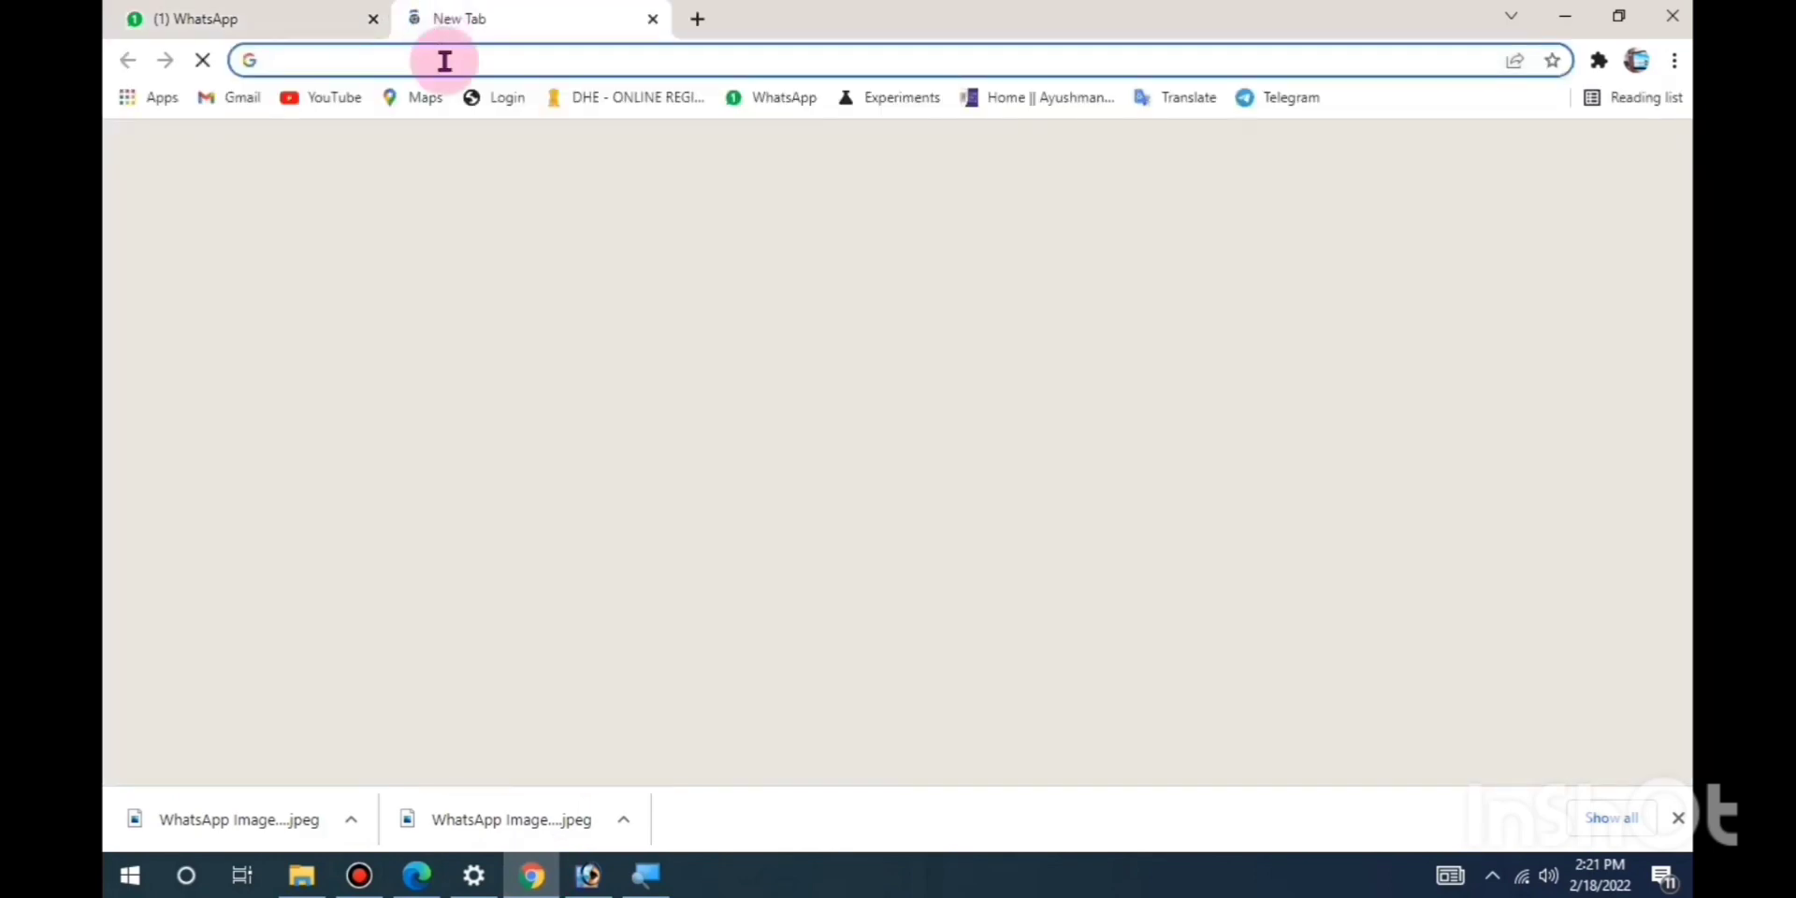
pyautogui.click(444, 61)
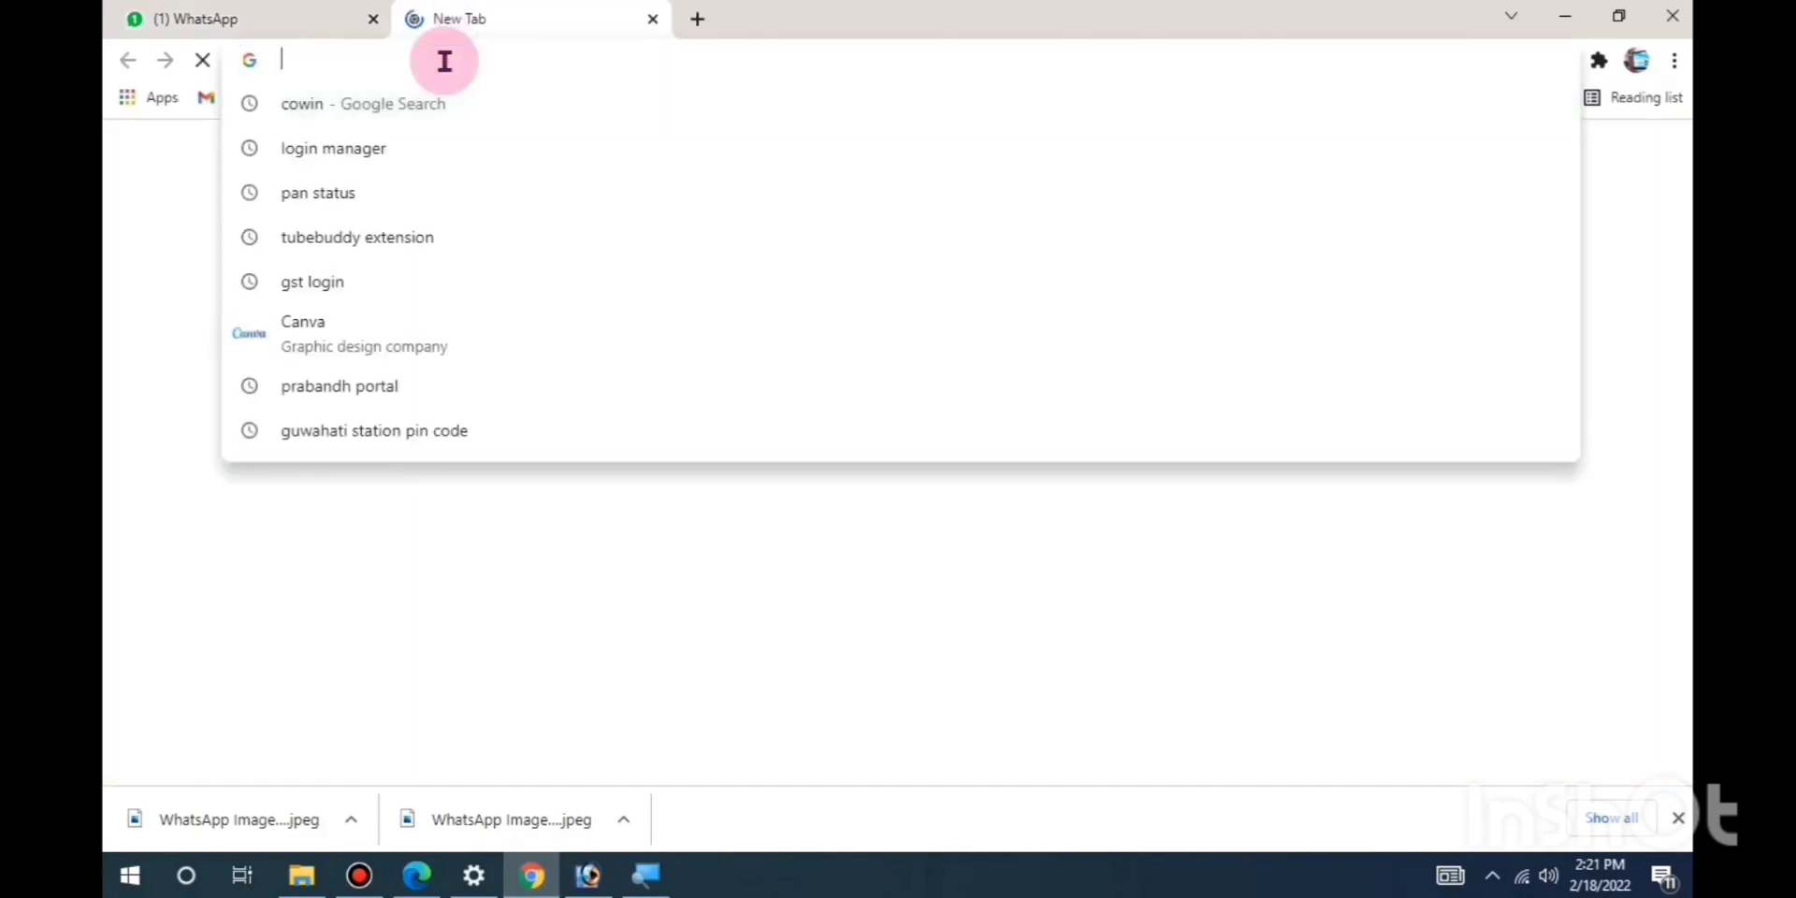
pyautogui.write('lo')
pyautogui.press('Return')
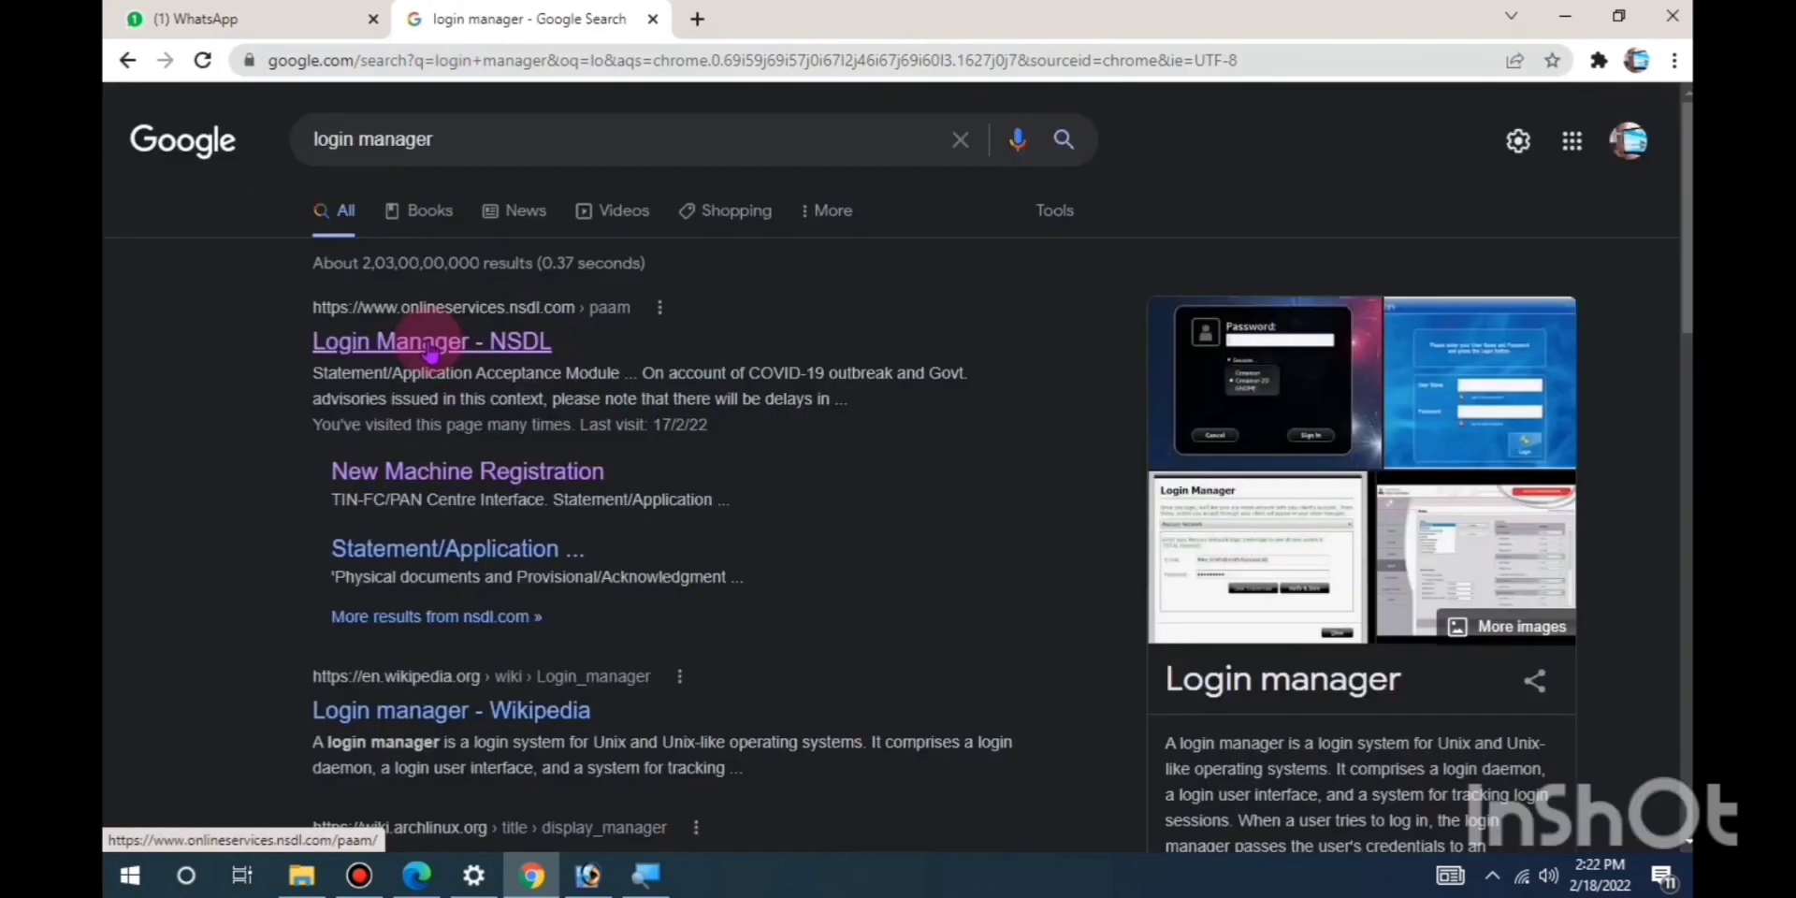
pyautogui.click(429, 348)
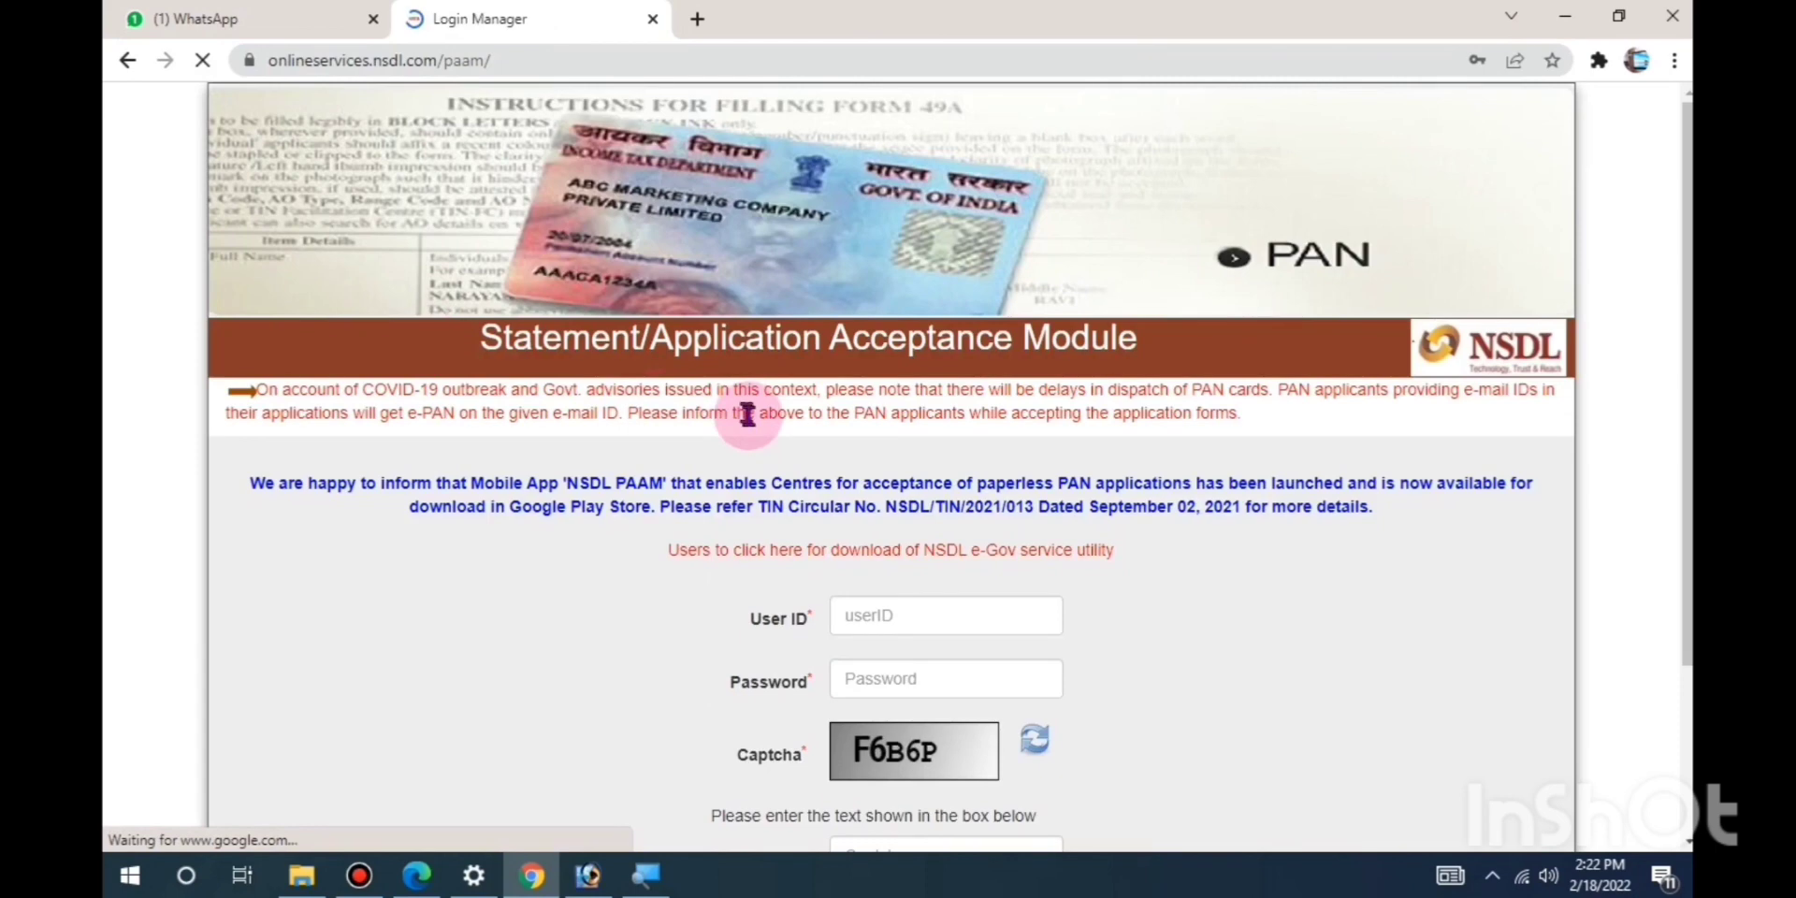
pyautogui.scroll(-3, 748, 416)
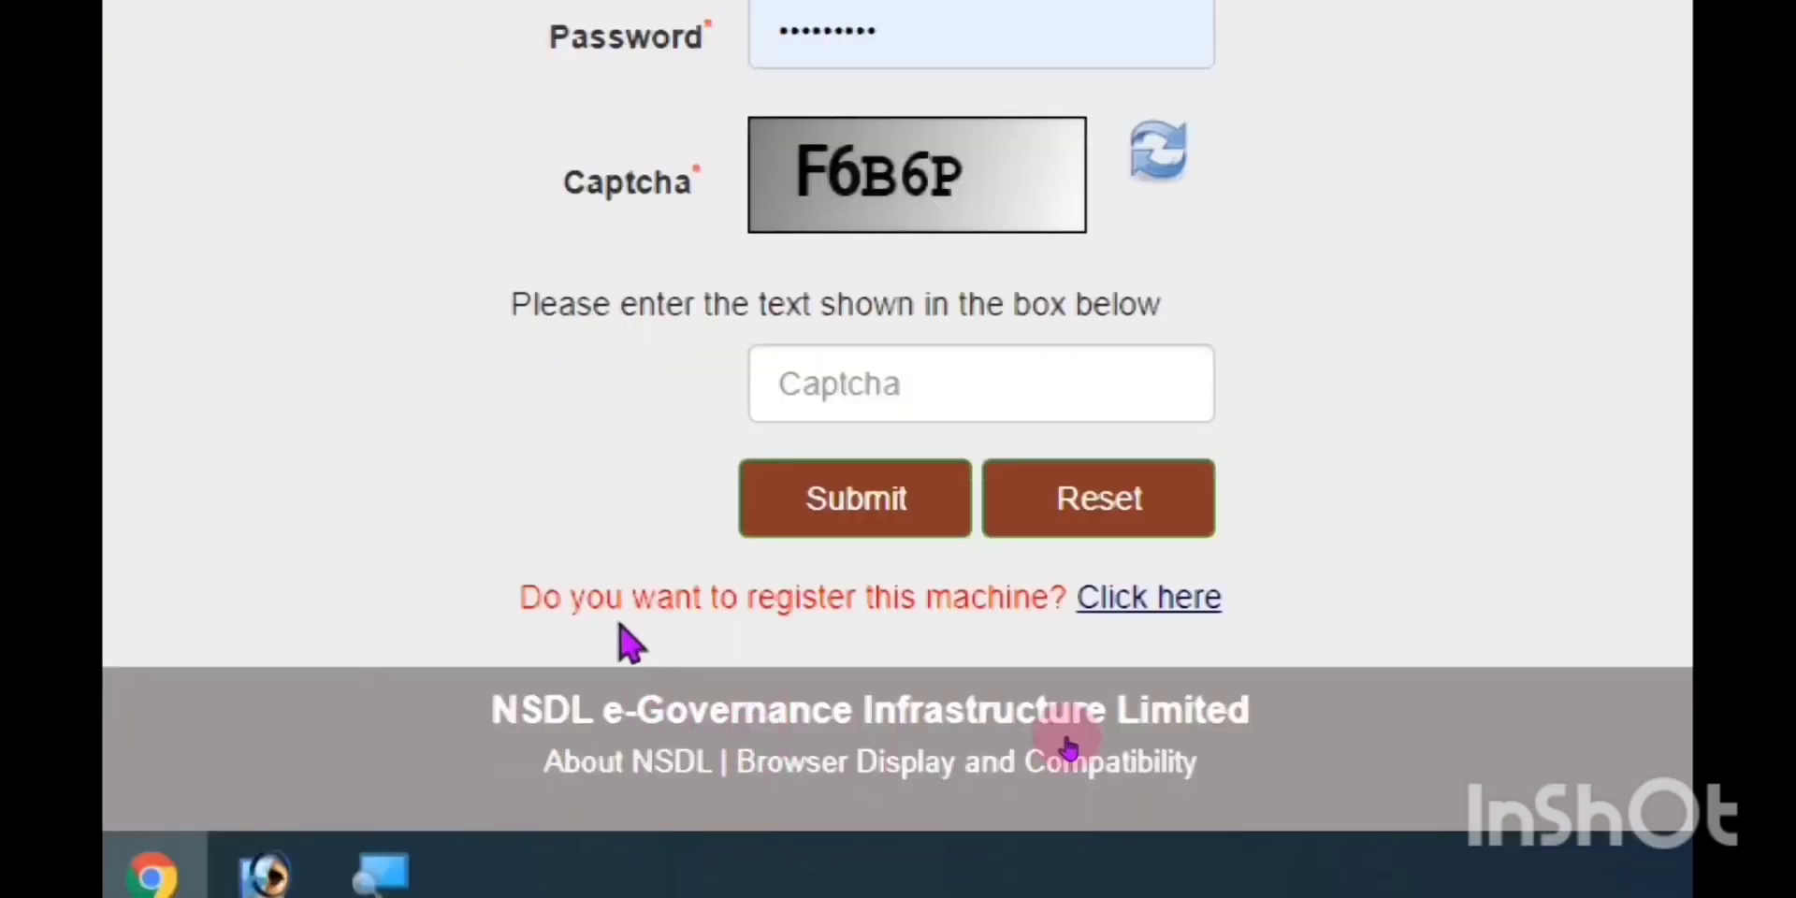
# - Submit New Machine Registration with the user ID and the captcha, which reports the machine as already registered
pyautogui.click(1122, 603)
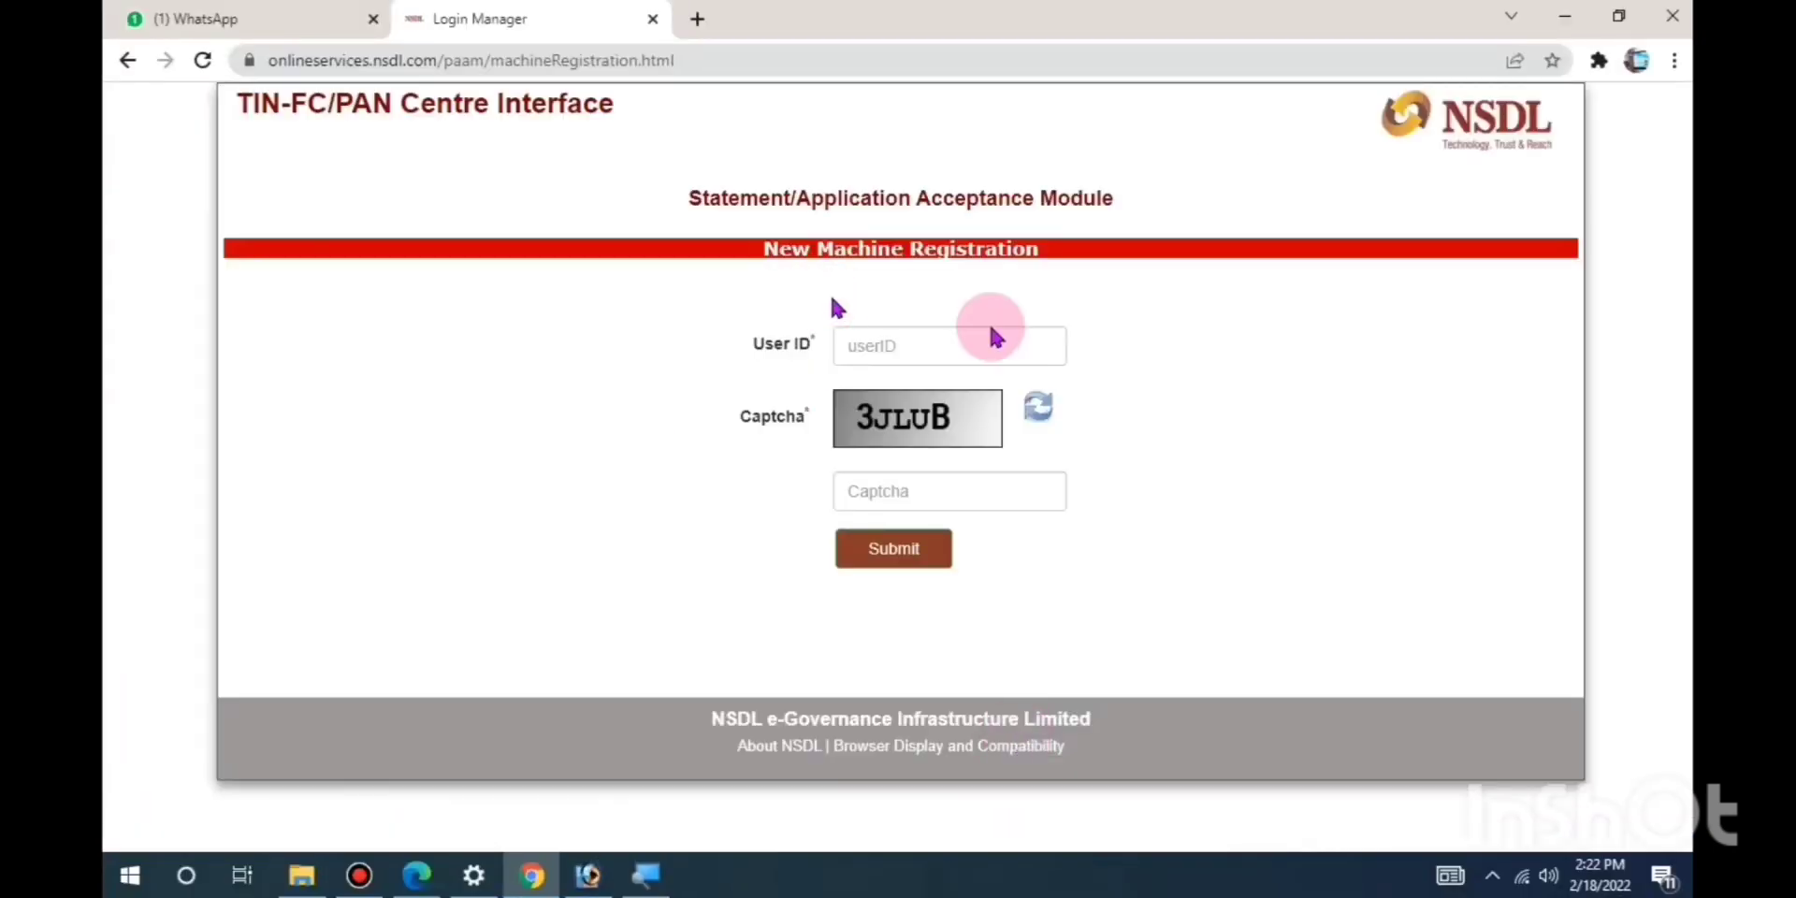
pyautogui.click(910, 344)
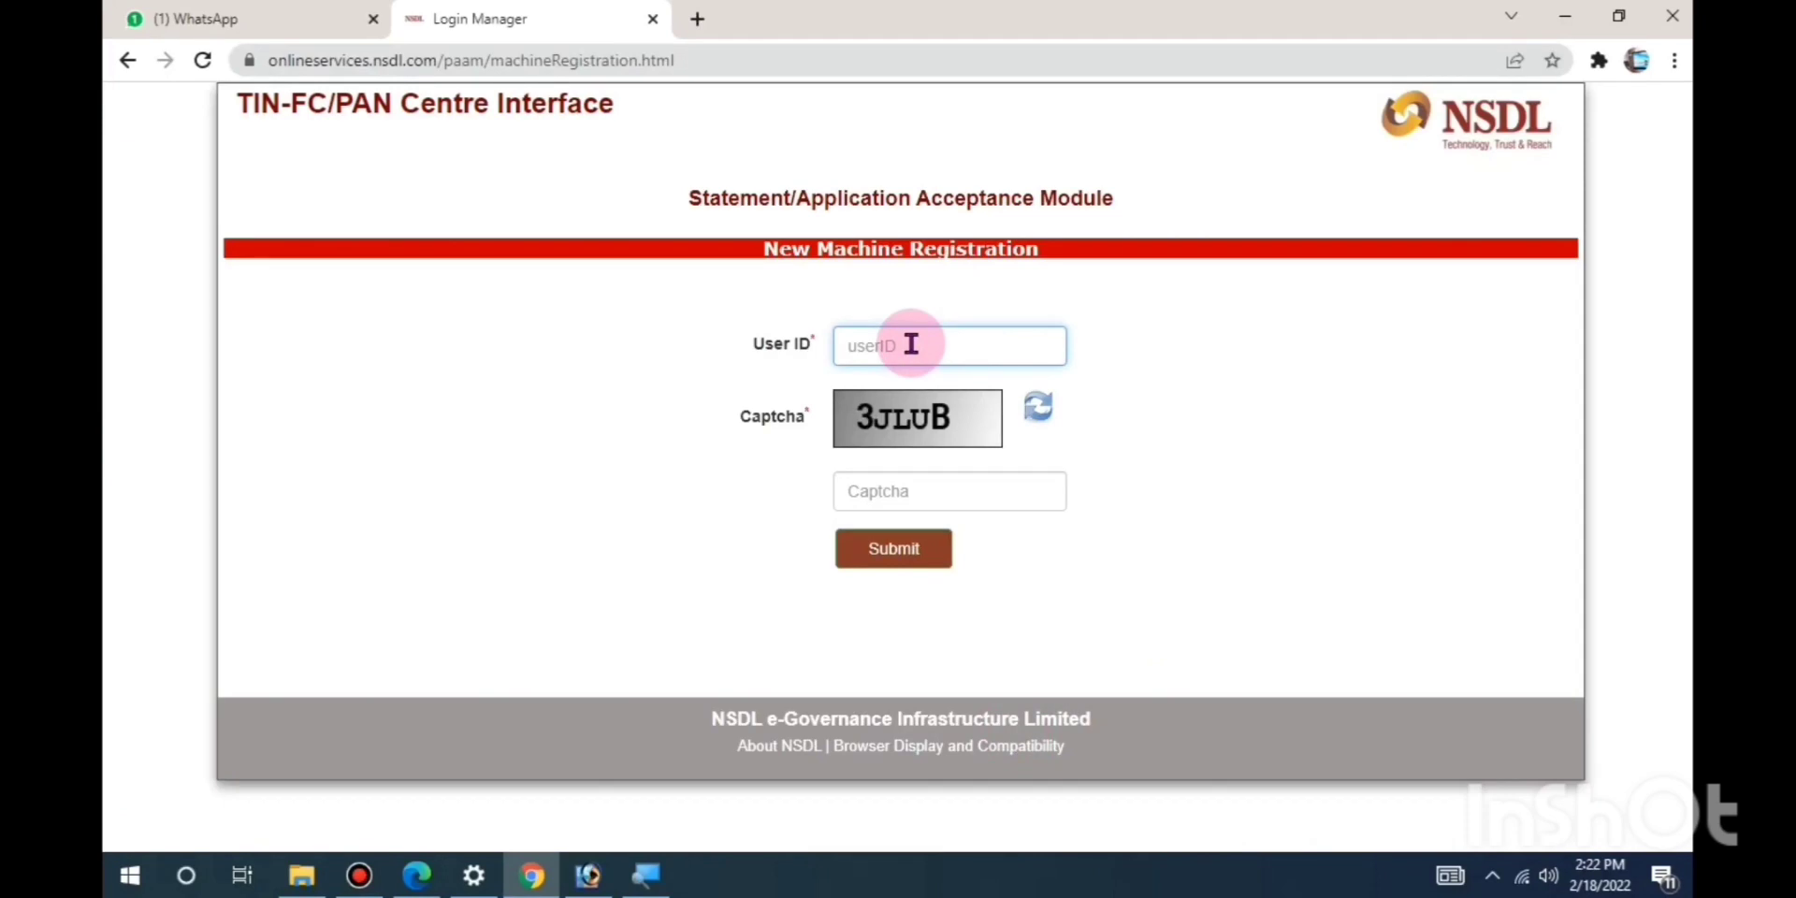
pyautogui.write('6815301')
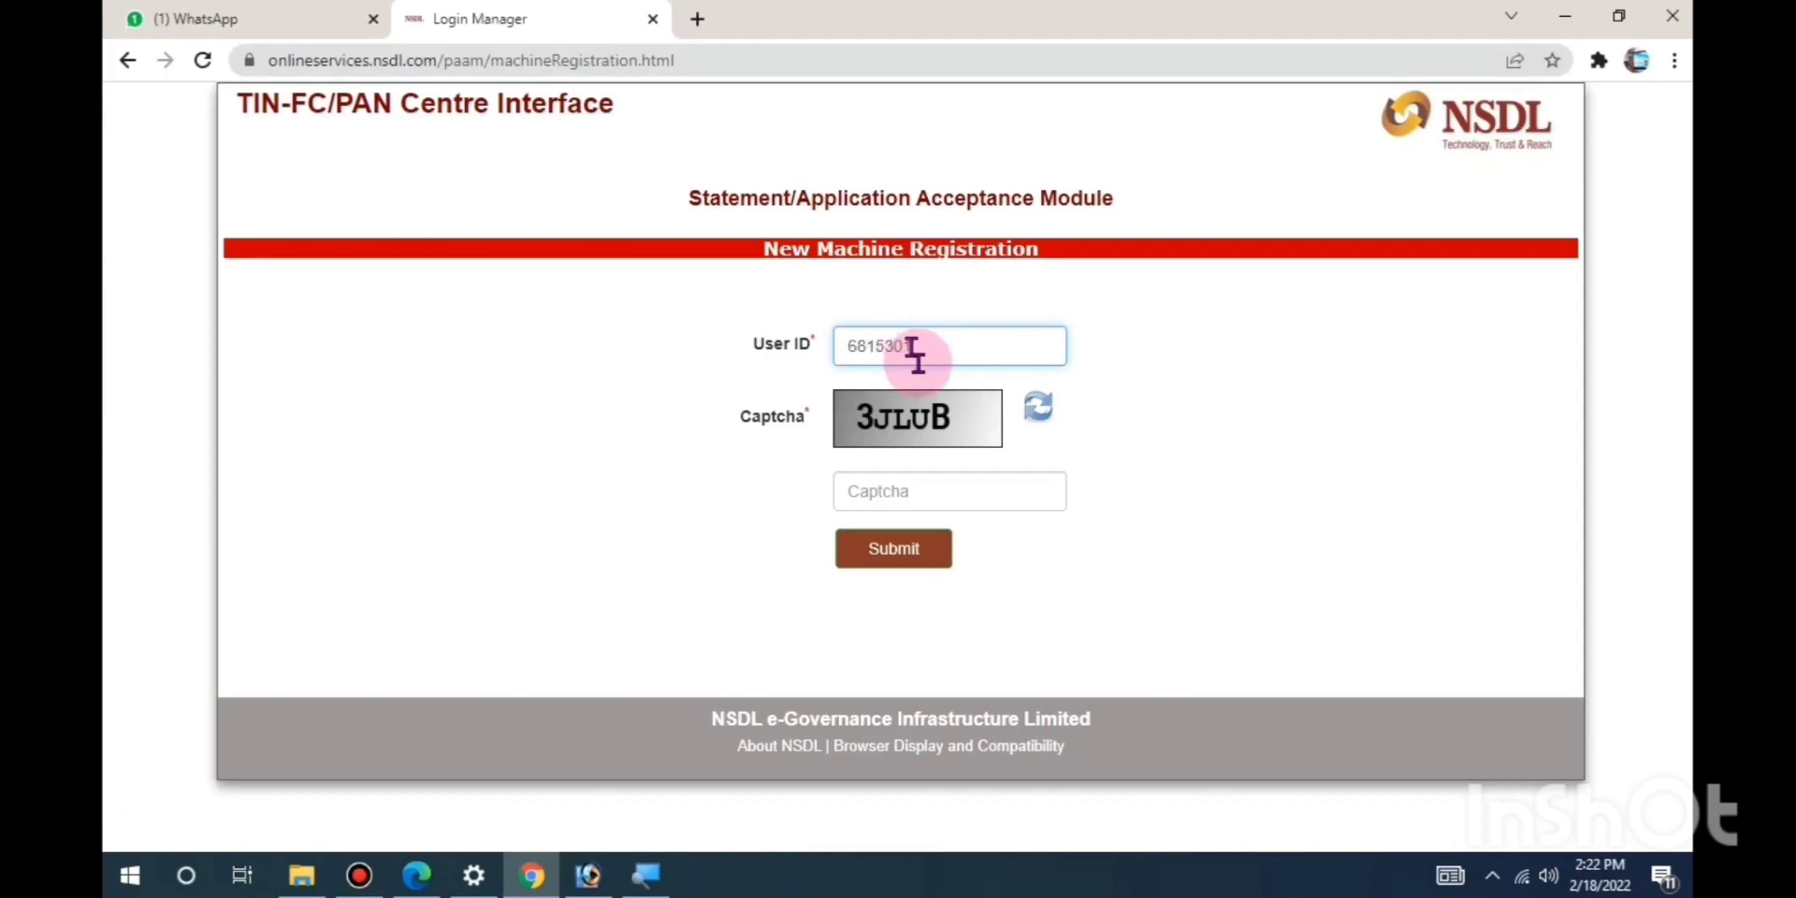
pyautogui.click(915, 493)
pyautogui.write('3')
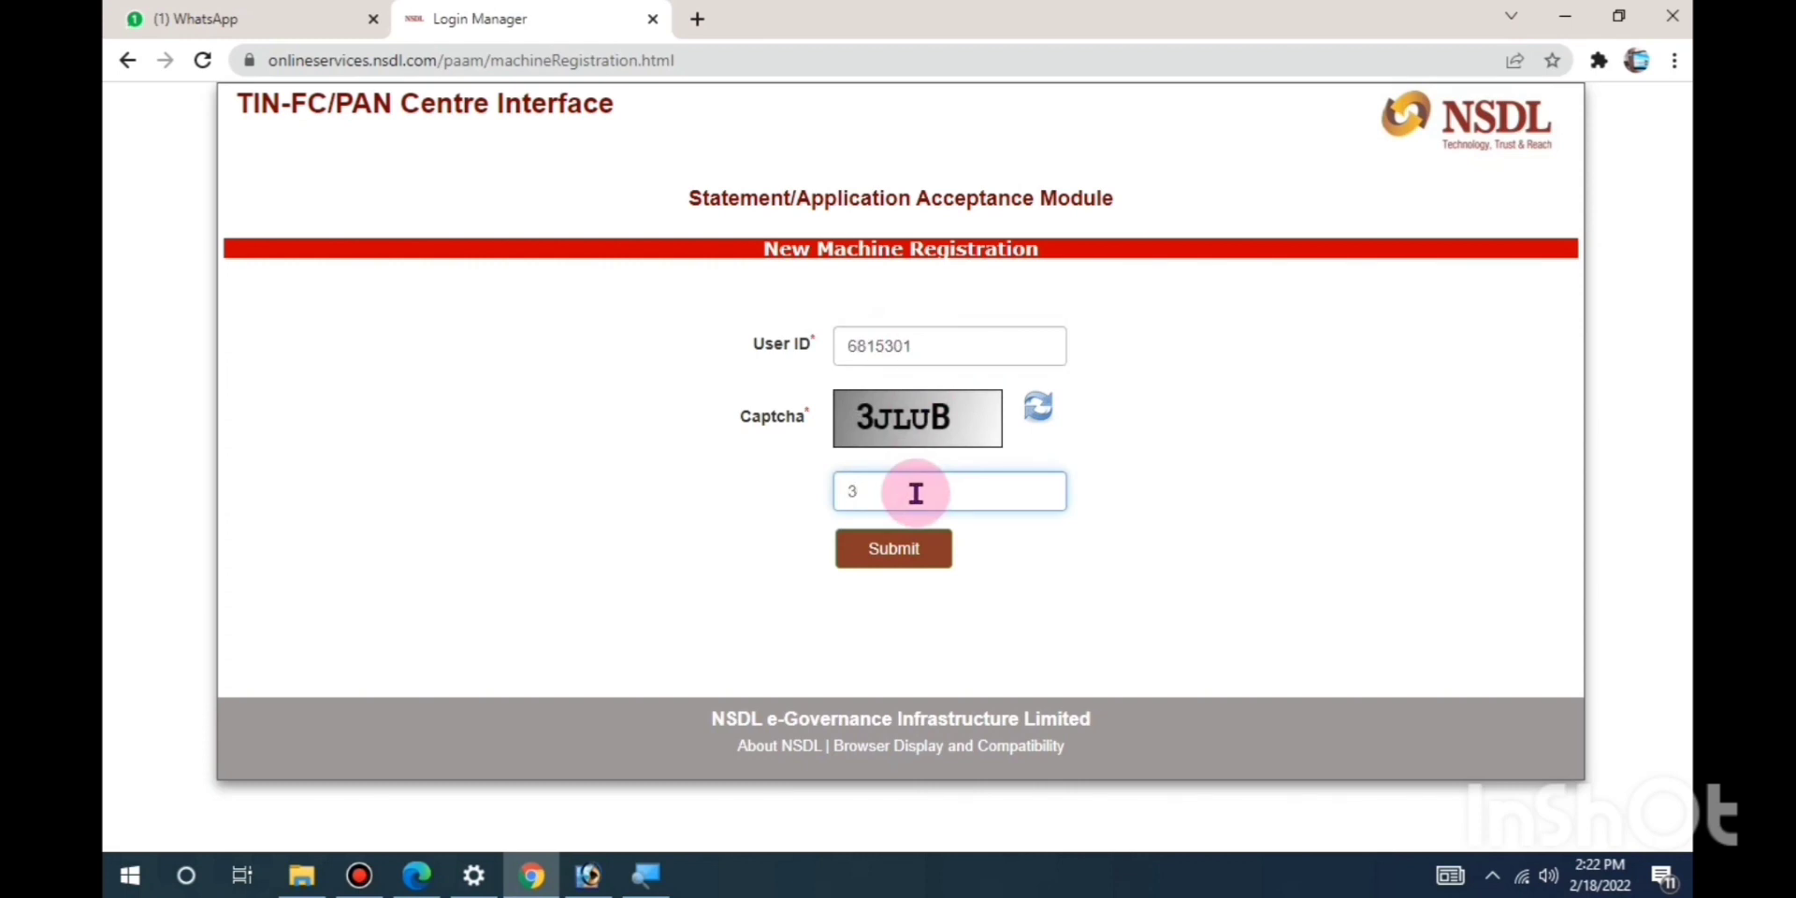
pyautogui.write('JLUB')
pyautogui.click(914, 566)
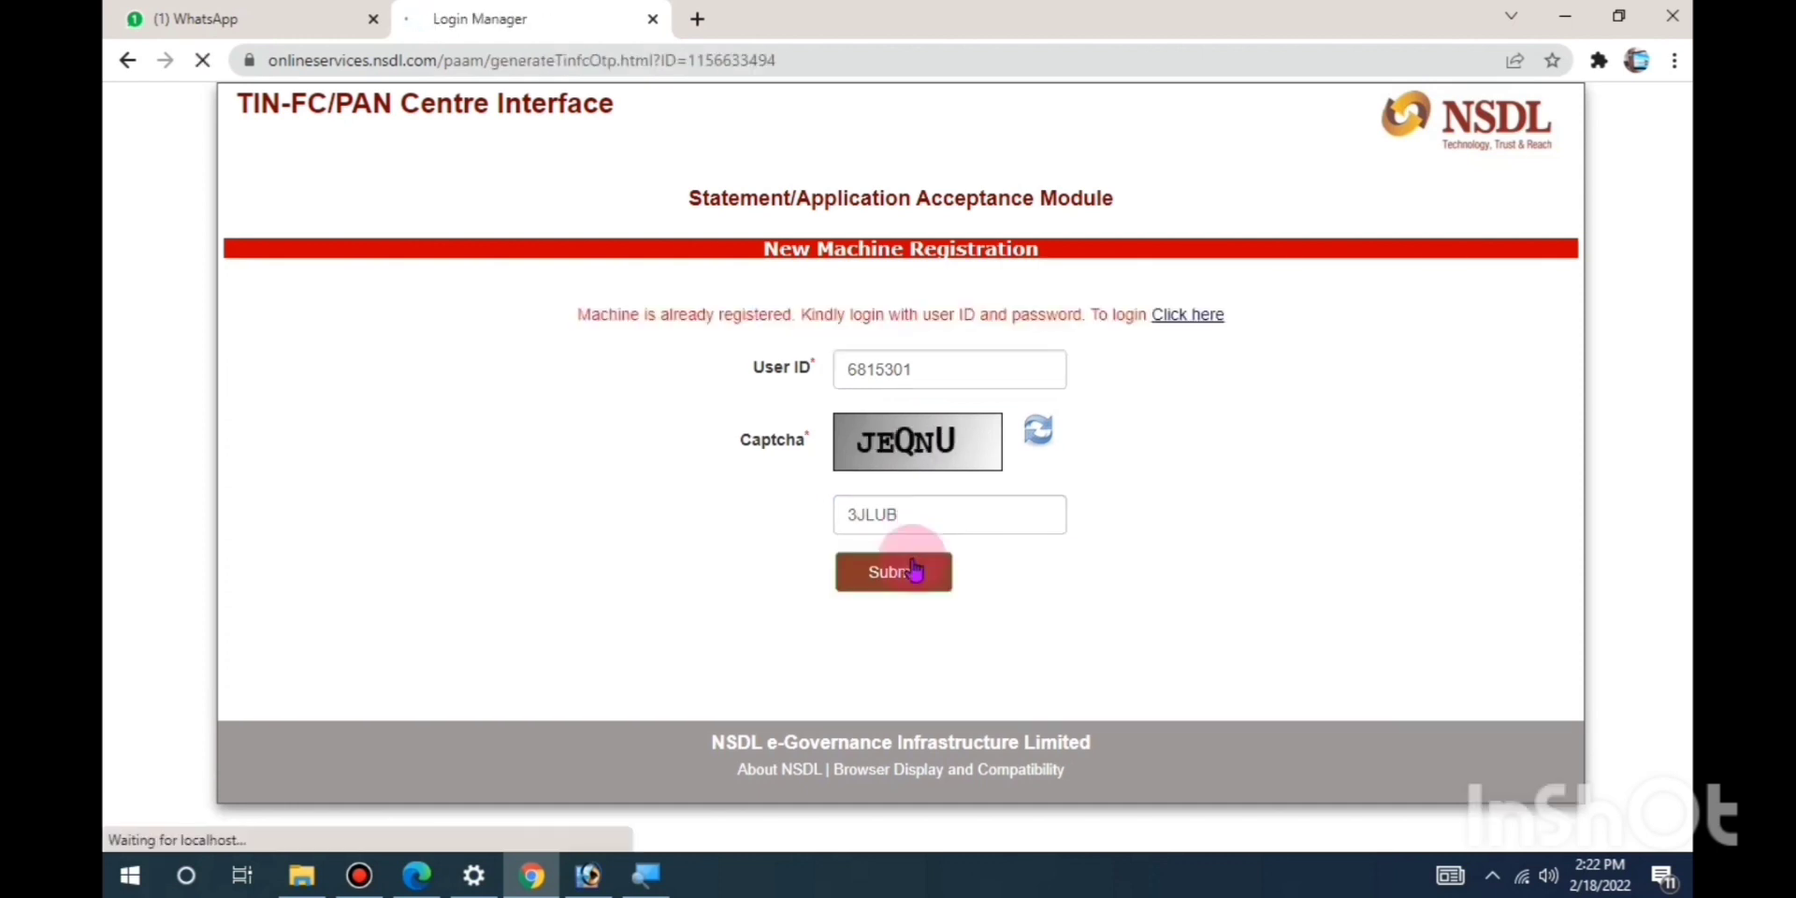
pyautogui.moveTo(572, 314); pyautogui.dragTo(1229, 324)
pyautogui.click(1297, 344)
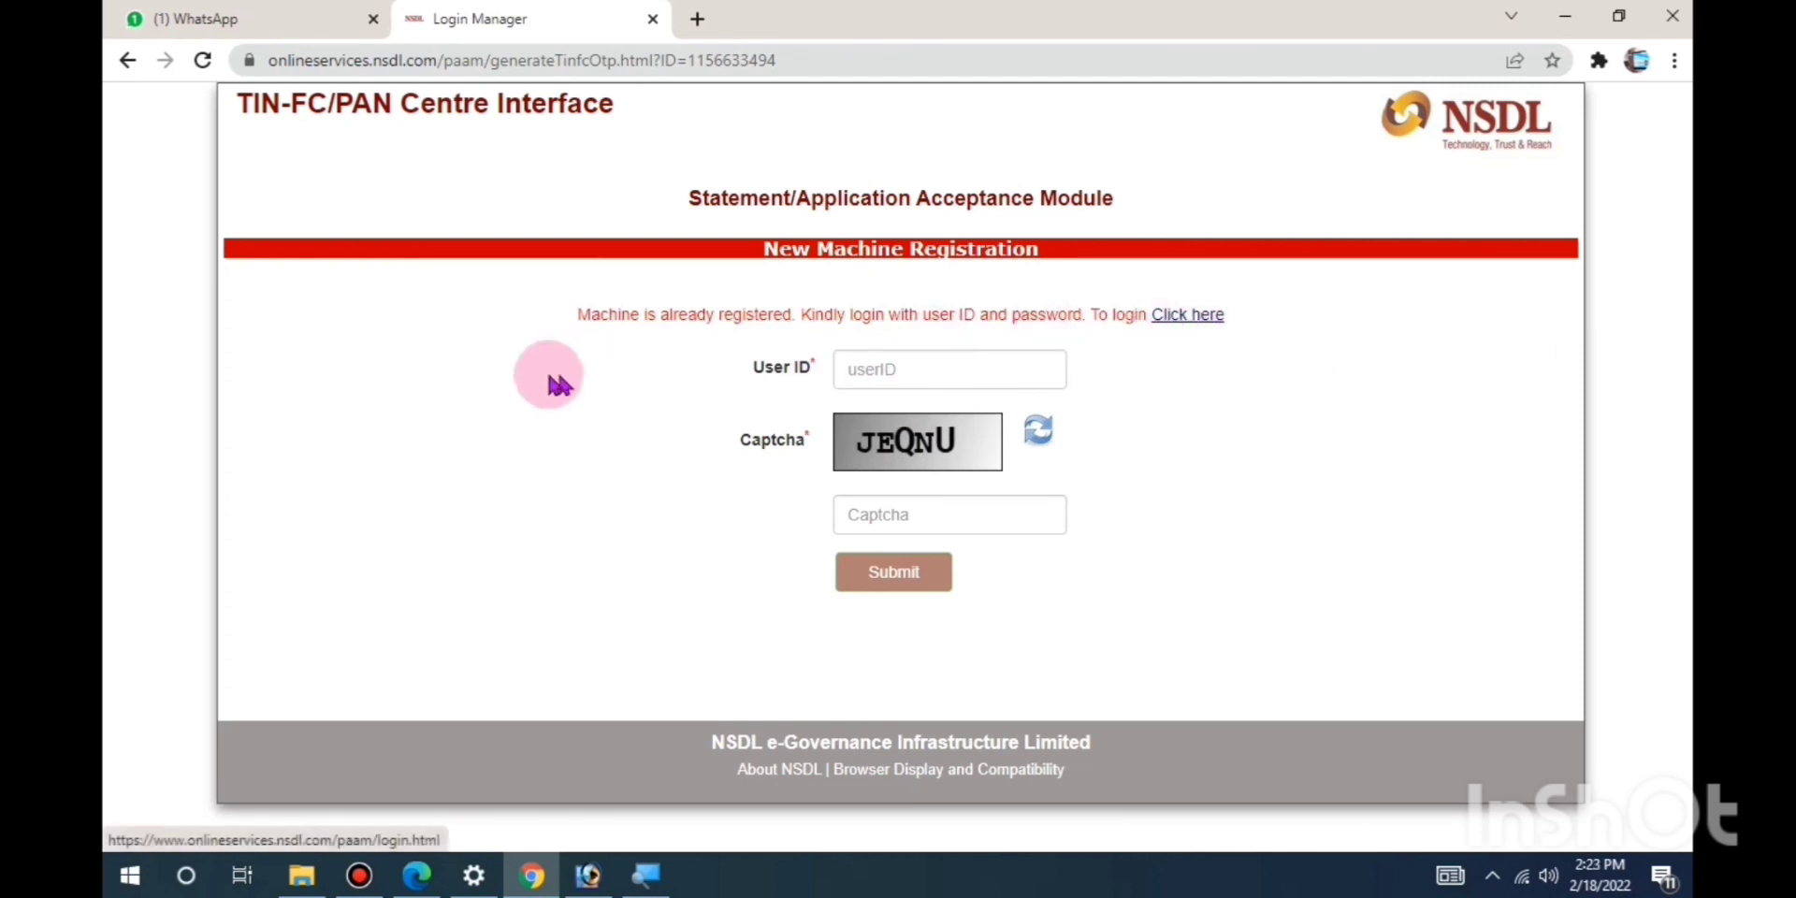
# - Go back to the login page and type the shown captcha, fixing two mistyped characters
pyautogui.click(1213, 316)
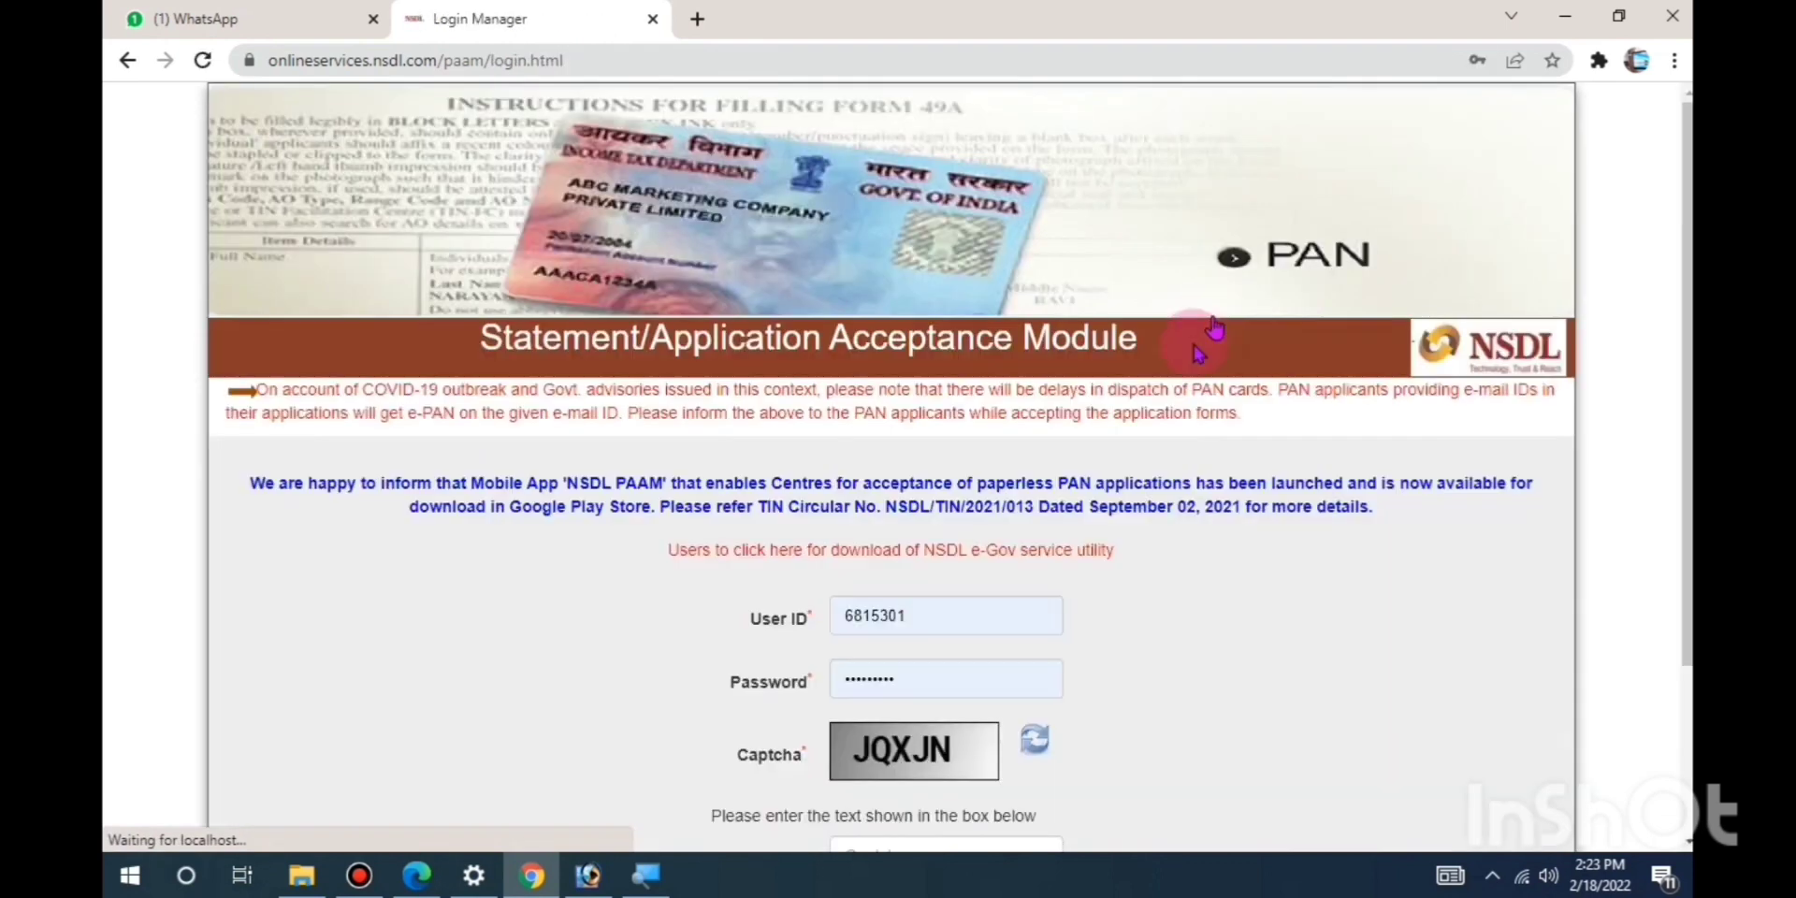
pyautogui.scroll(-2, 962, 393)
pyautogui.click(876, 625)
pyautogui.write('JZ')
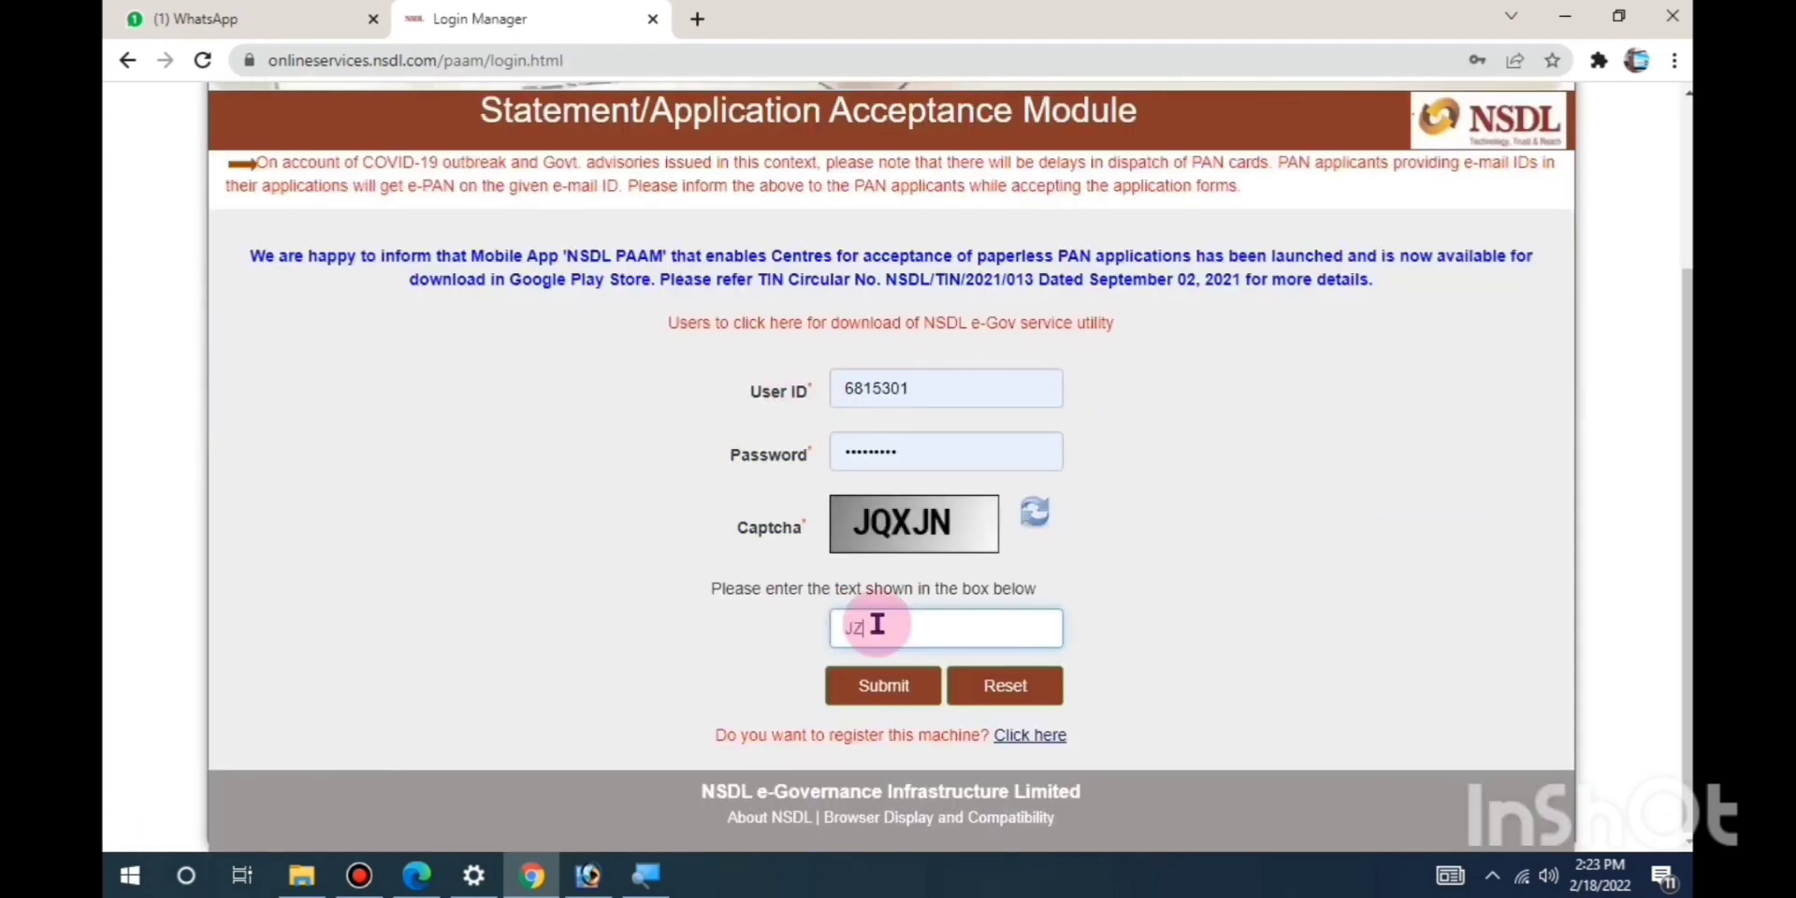
pyautogui.press('BackSpace')
pyautogui.write('X')
pyautogui.press('BackSpace')
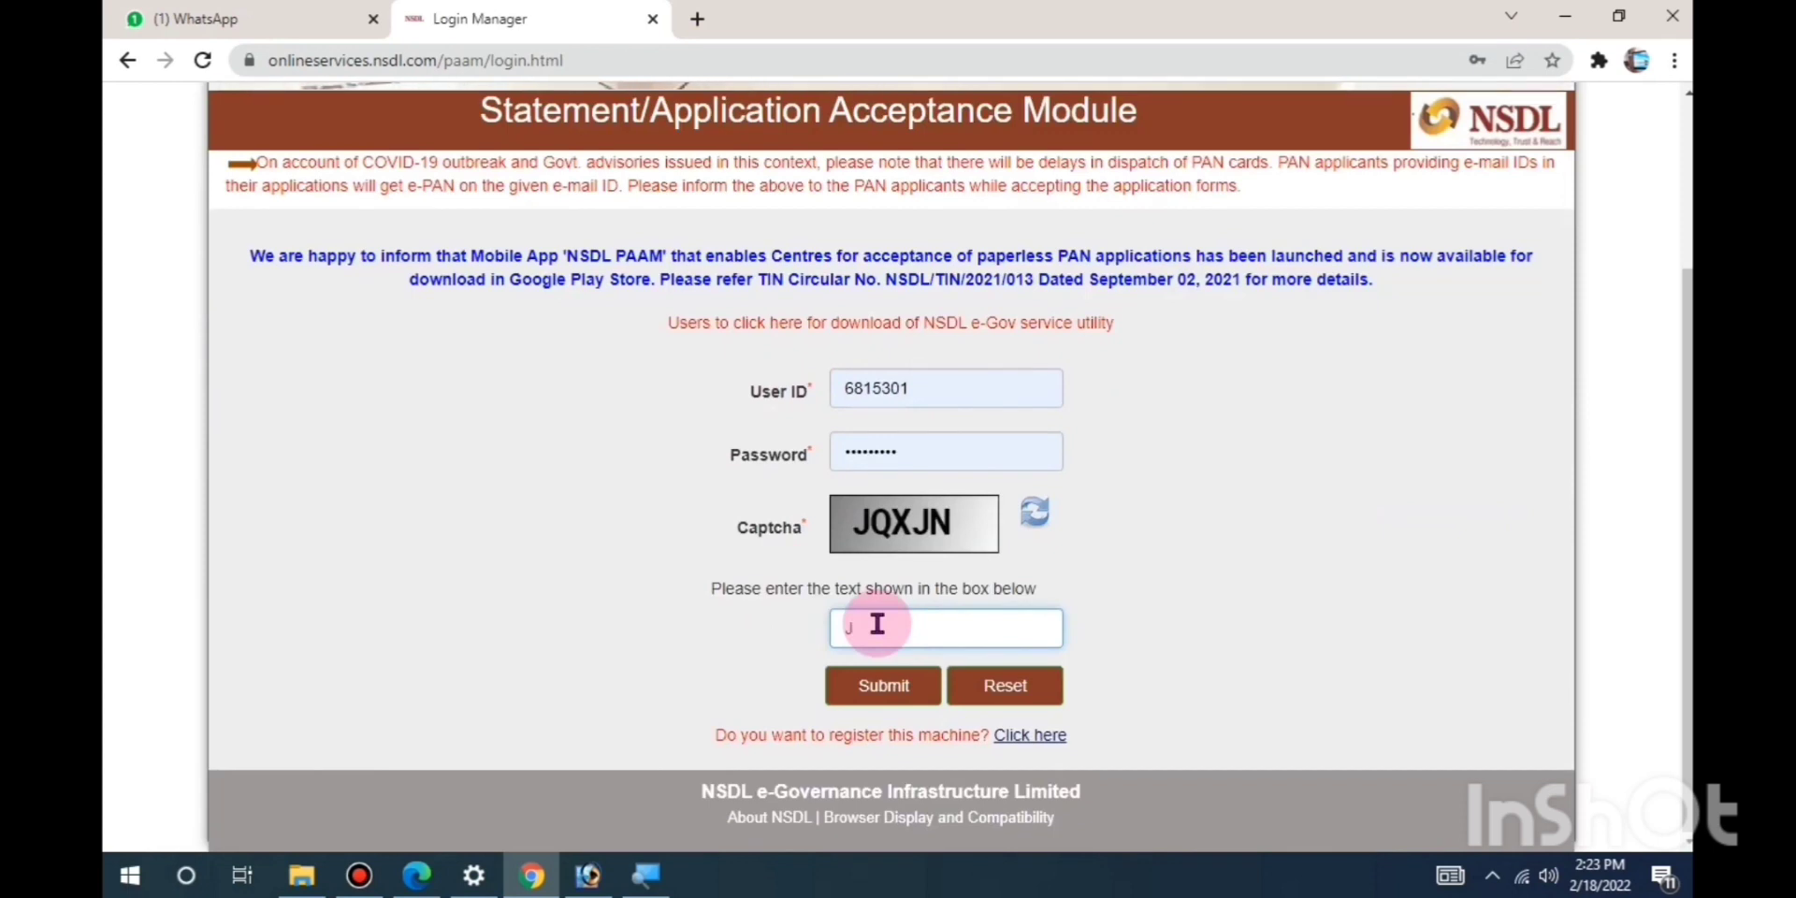
pyautogui.write('Q')
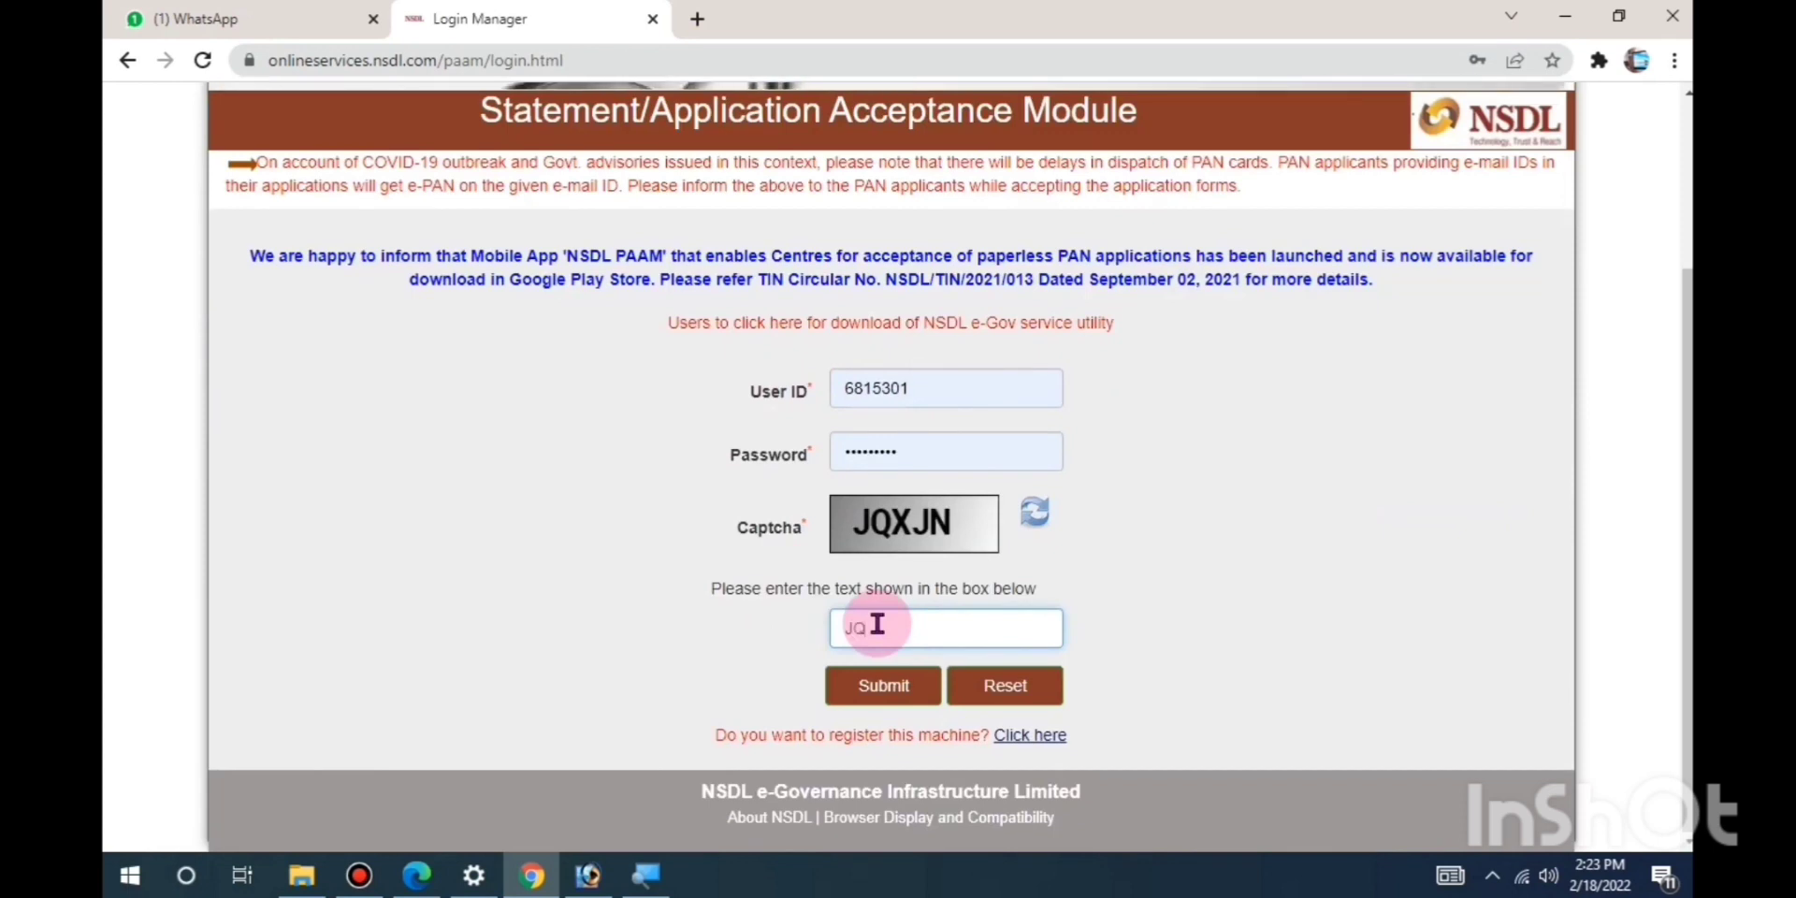
pyautogui.write('XJN')
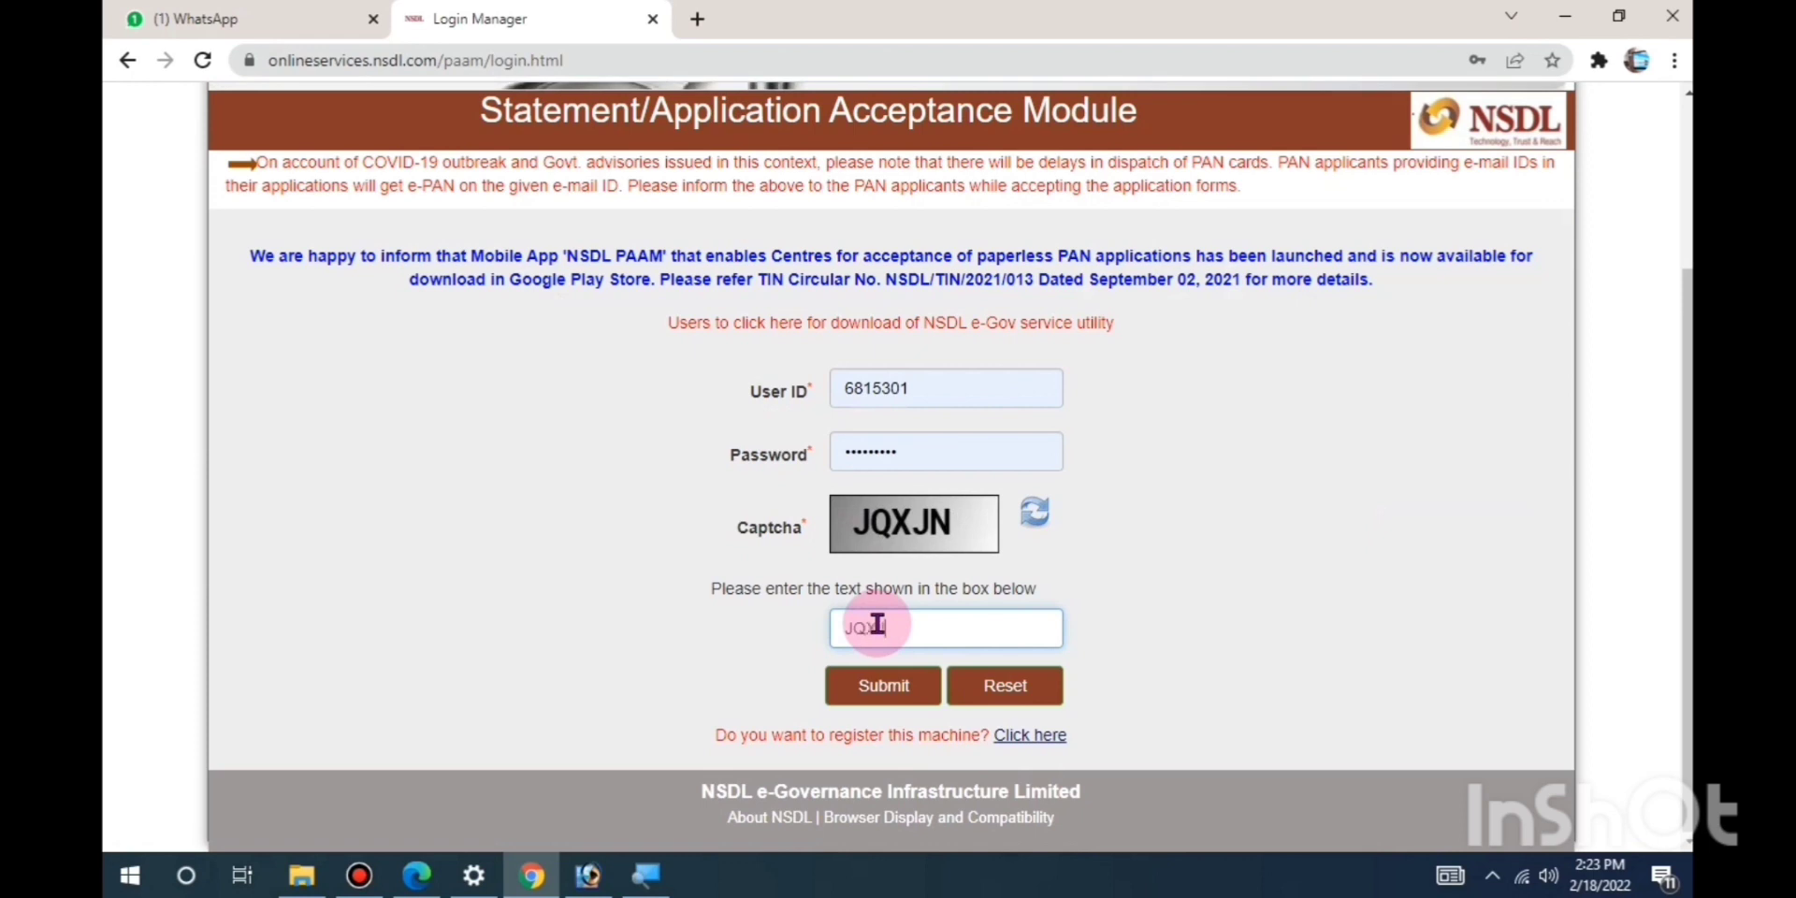